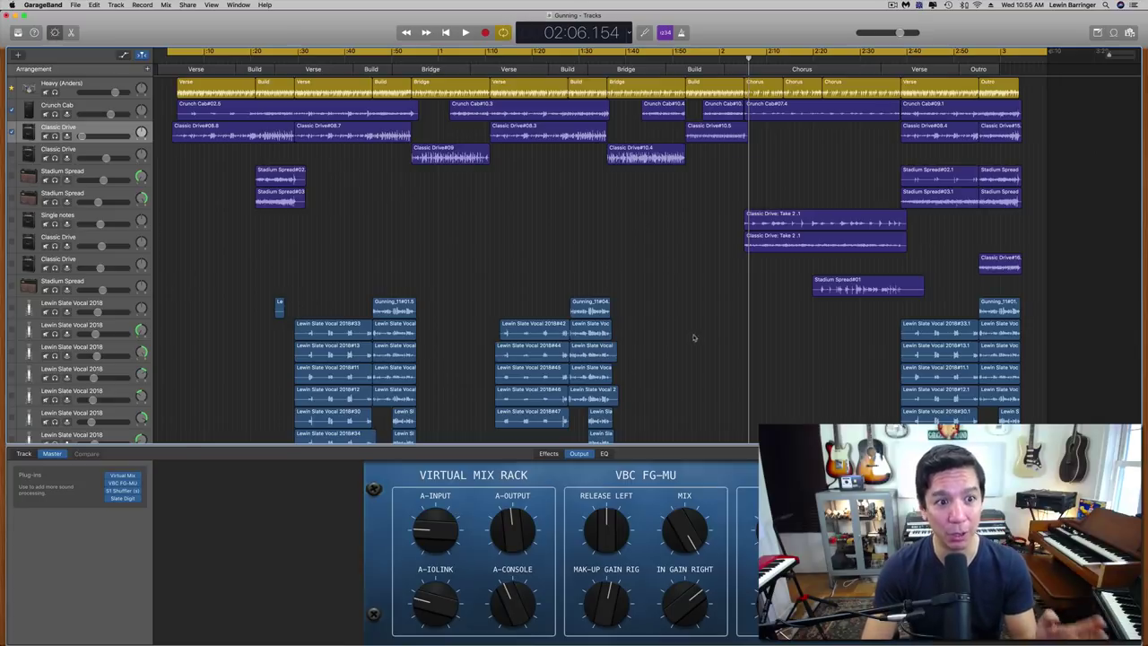
Solo the first Classic Drive guitar track and play it from the start of the song through the first verse
key(Return)
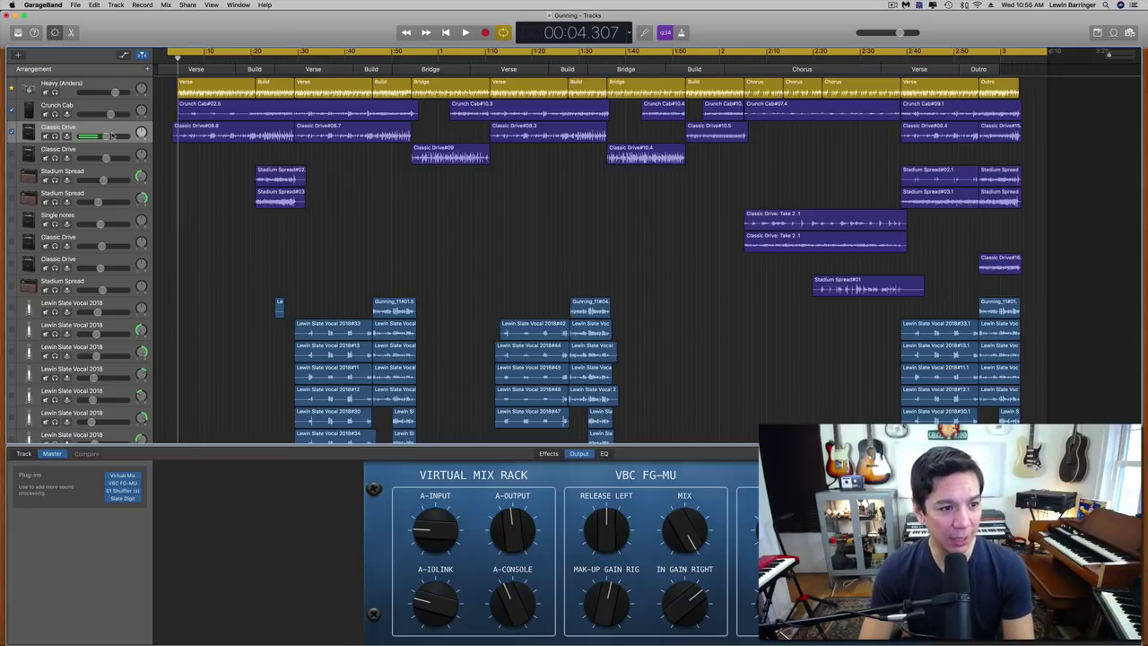
click(115, 130)
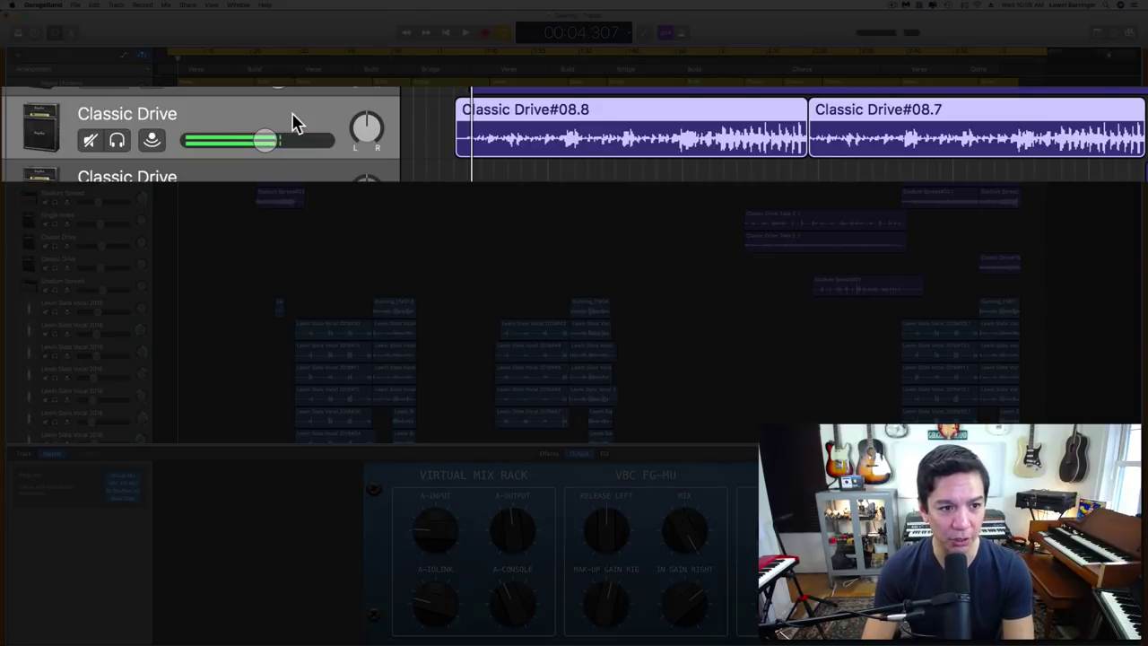
key(s)
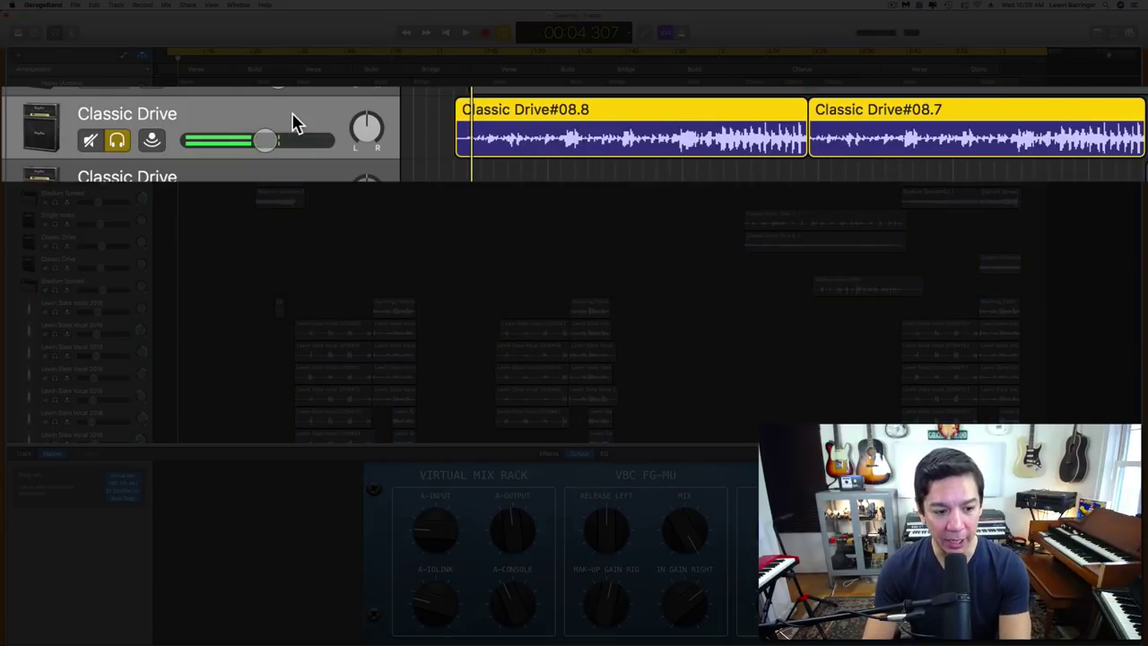
key(space)
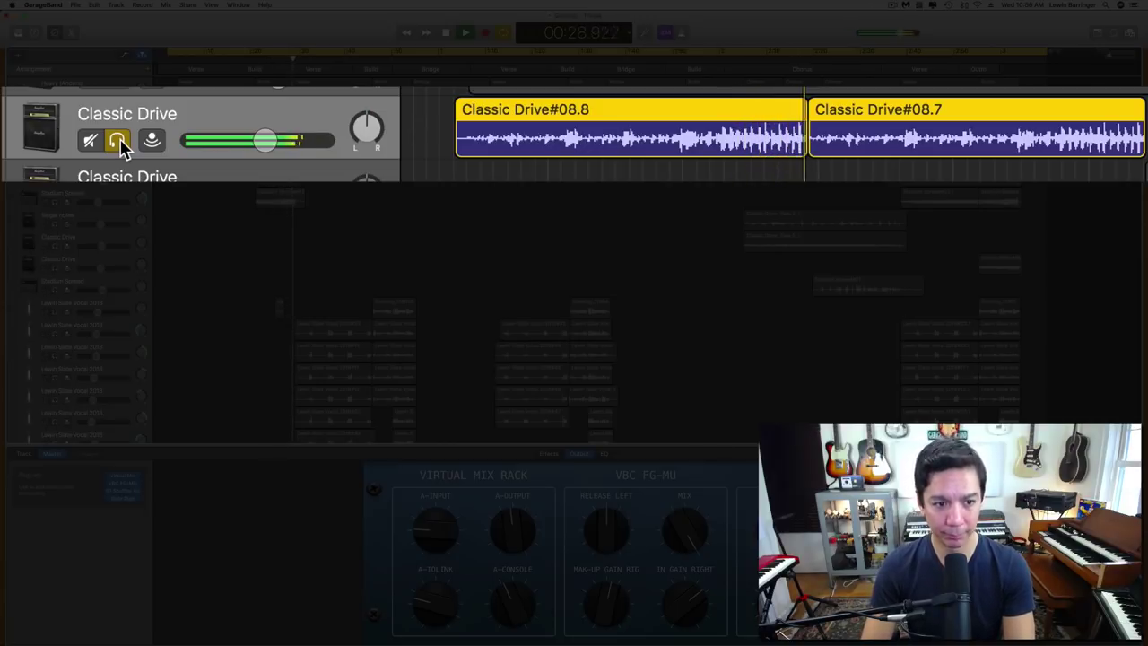
key(space)
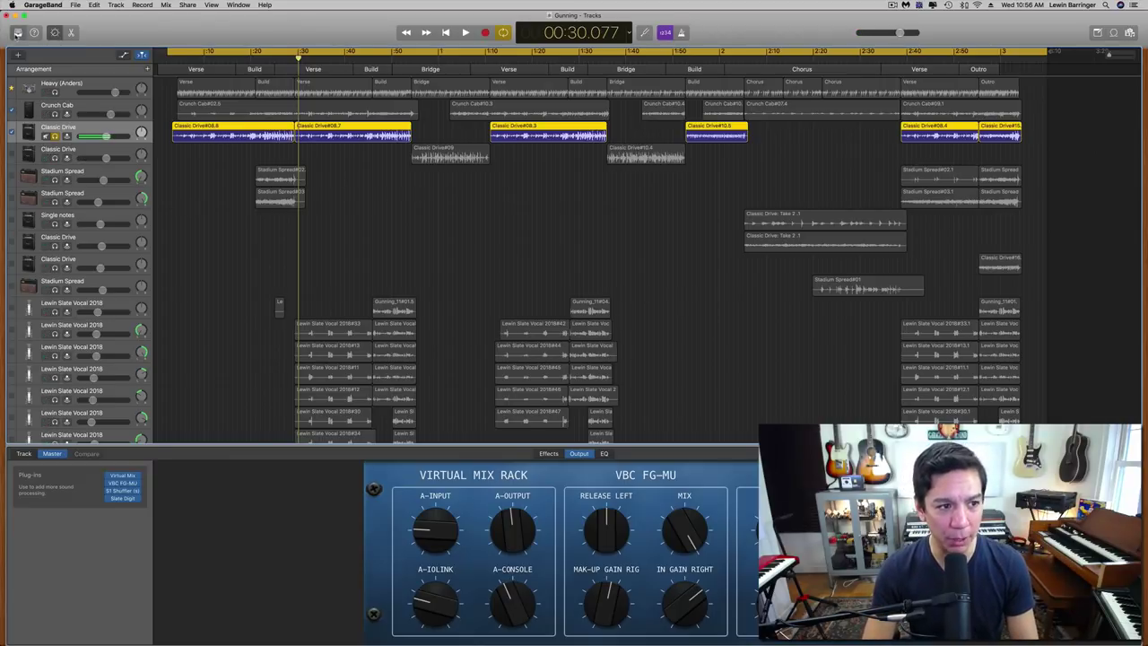
Show the sound Library and the soloed Classic Drive track's Pedalboard, and nudge the mixer pedal's A/B blend fader
click(16, 33)
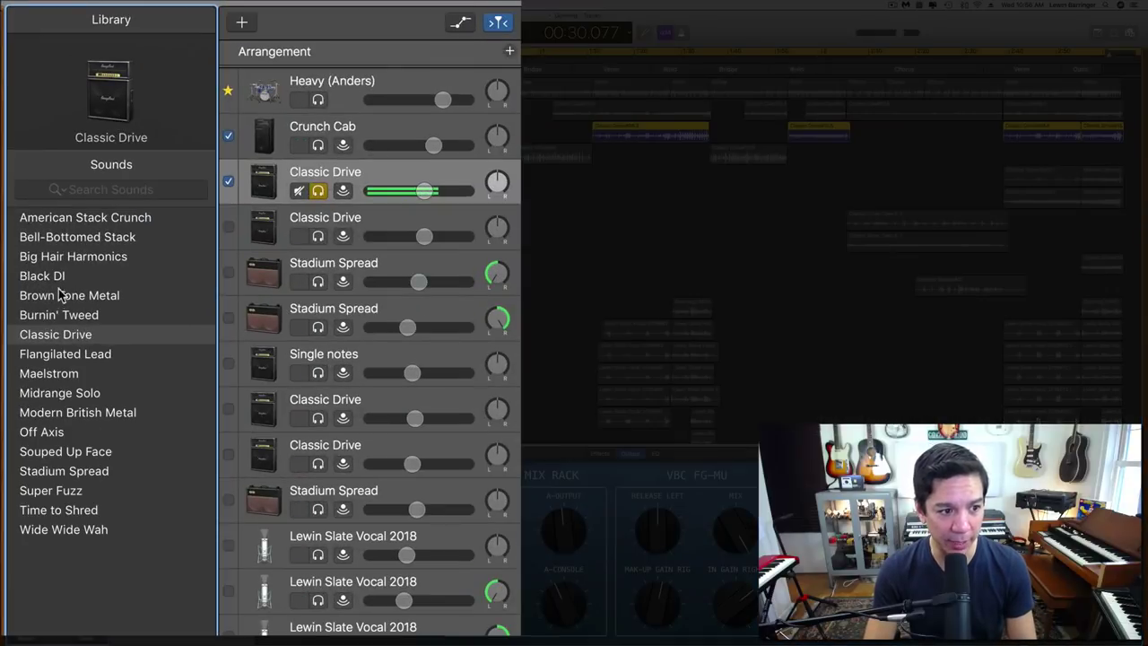
click(30, 207)
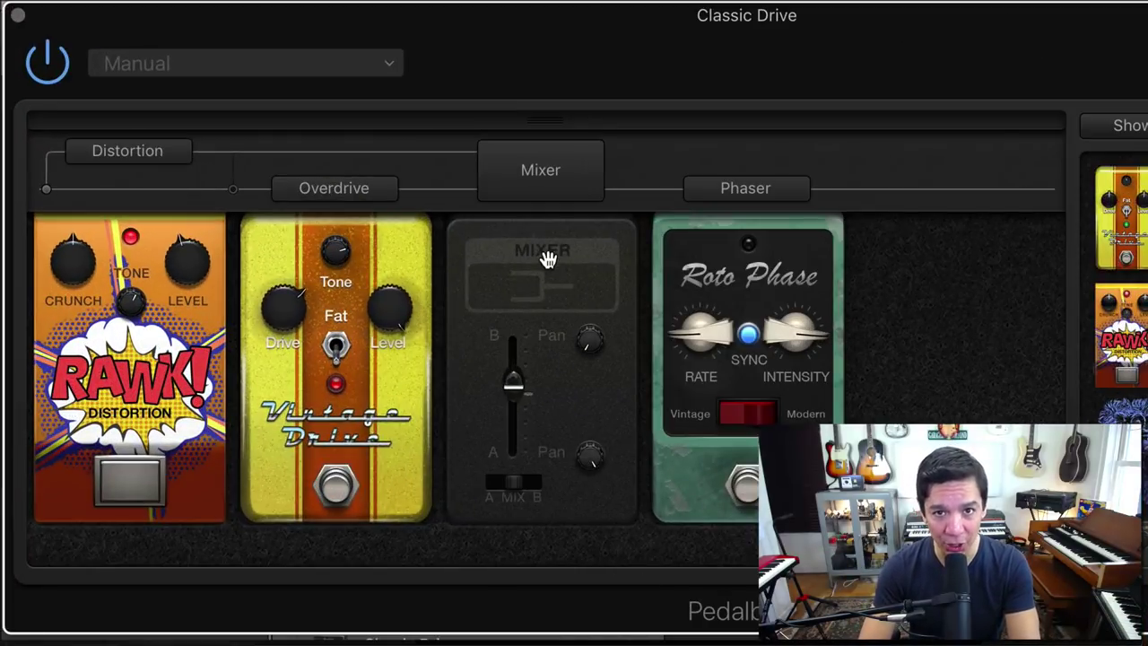
click(548, 258)
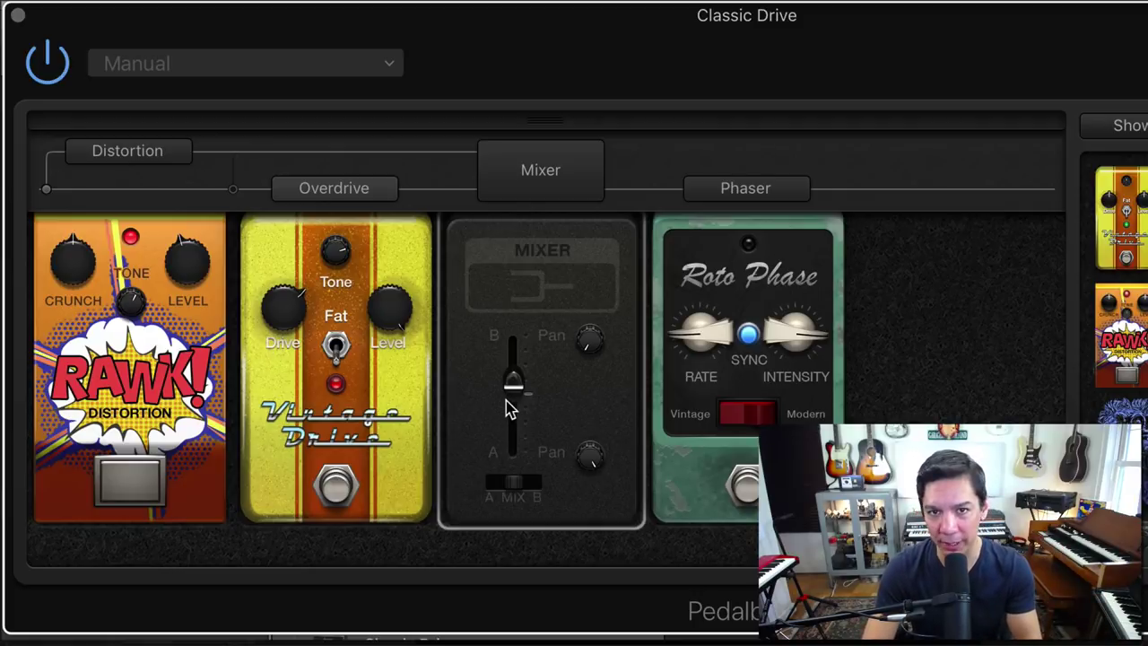
mouse_move(517, 398)
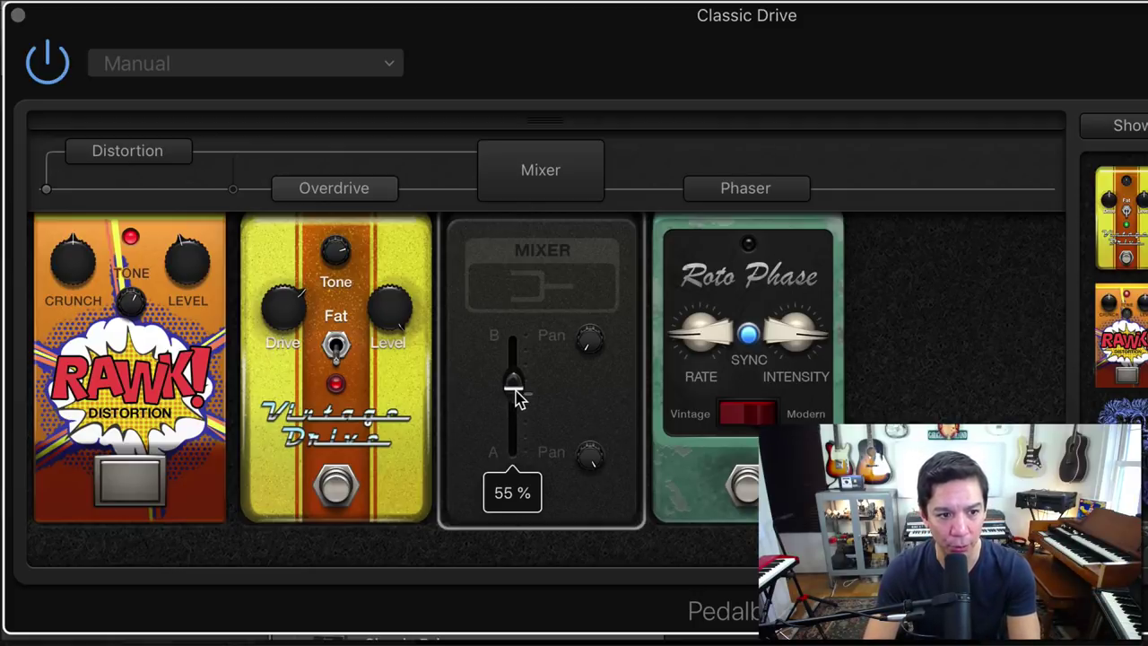
drag(517, 397, 518, 403)
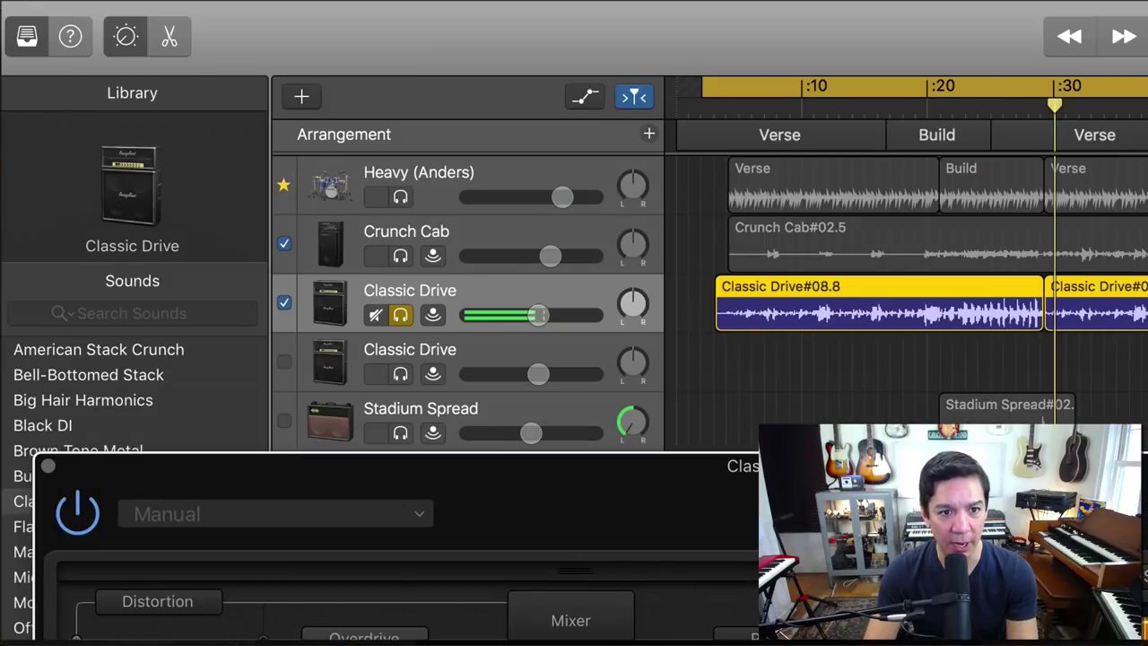
Turn off cycle playback and play the soloed Classic Drive track from about 5 seconds into the first verse
click(752, 110)
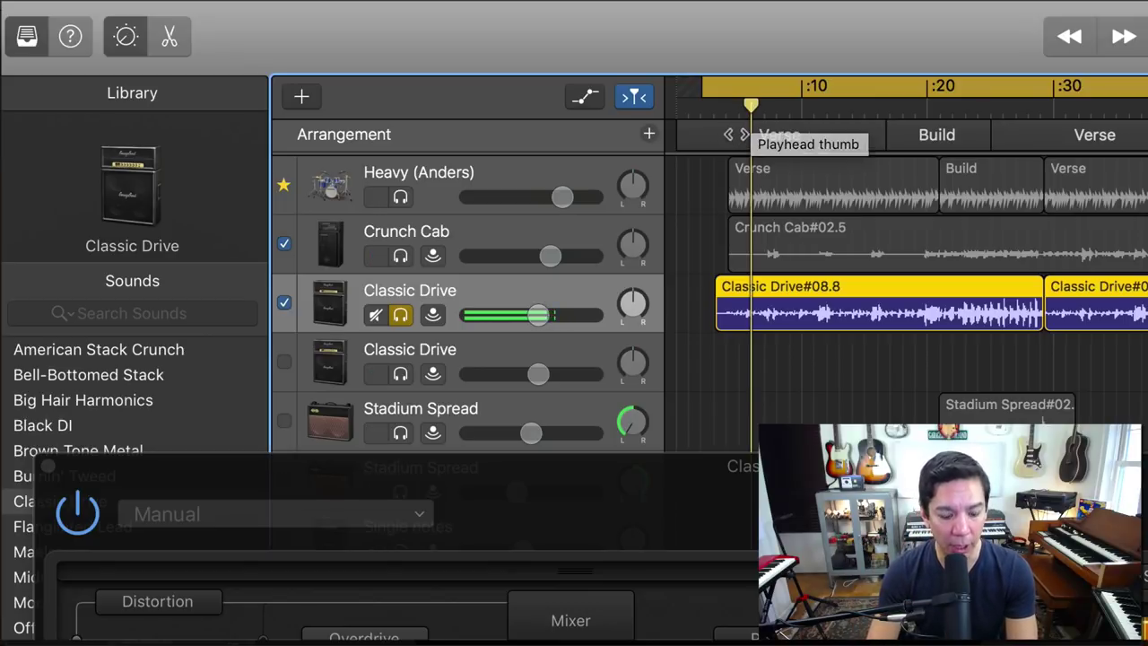
key(c)
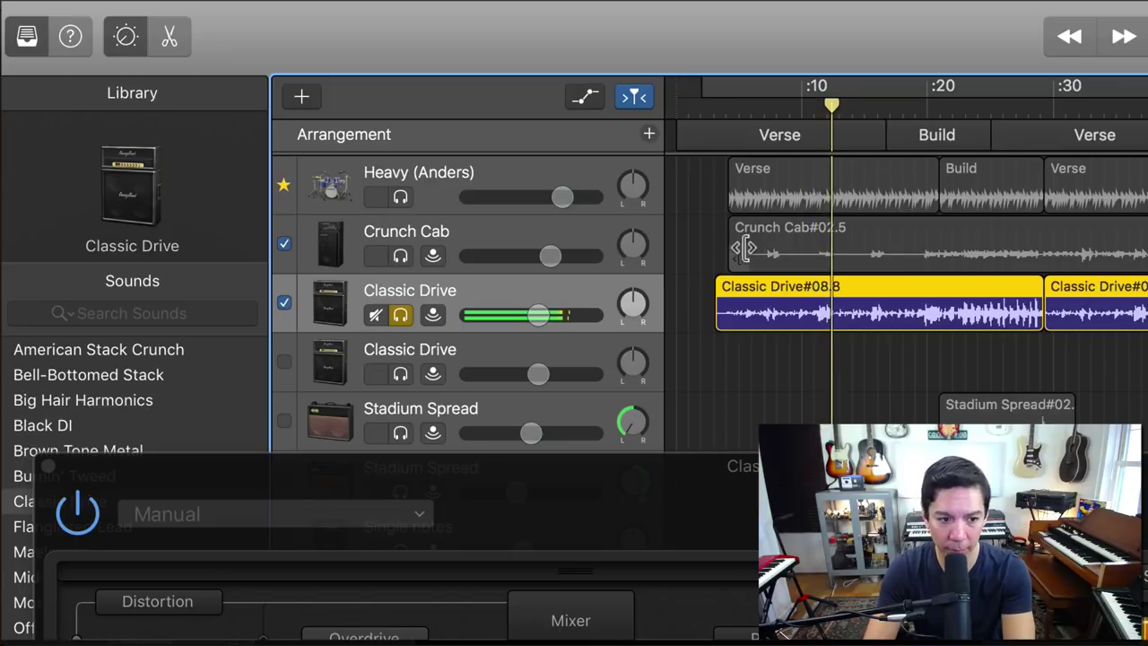
key(space)
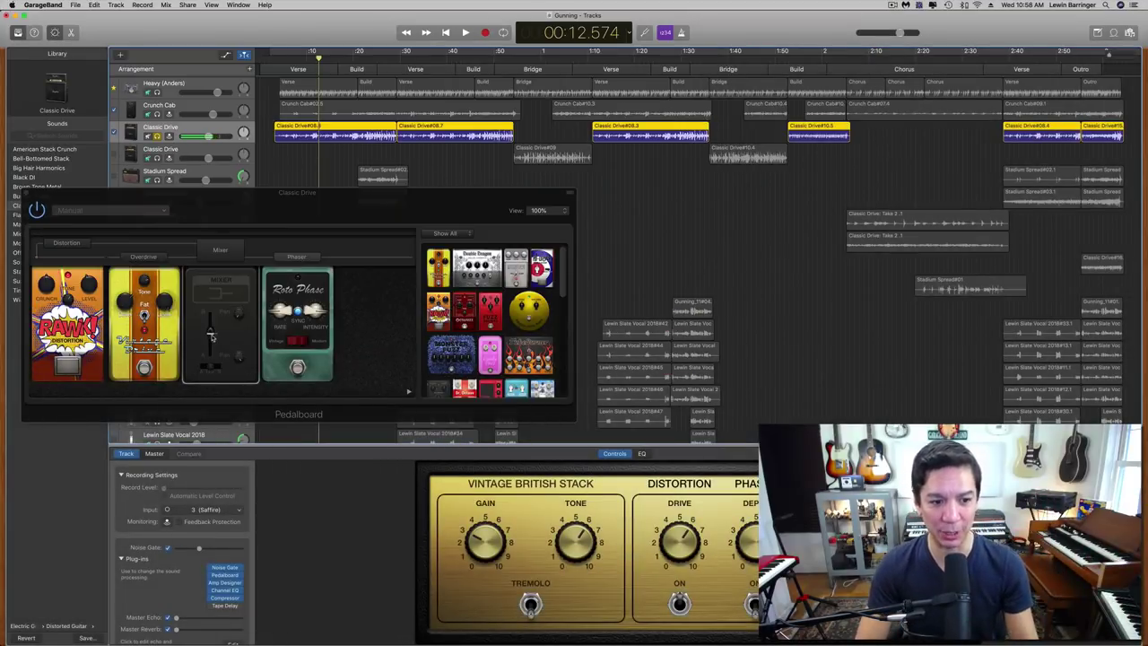
Readjust the mixer pedal's A/B blend fader in the Pedalboard and play the soloed guitar to hear the change
click(211, 335)
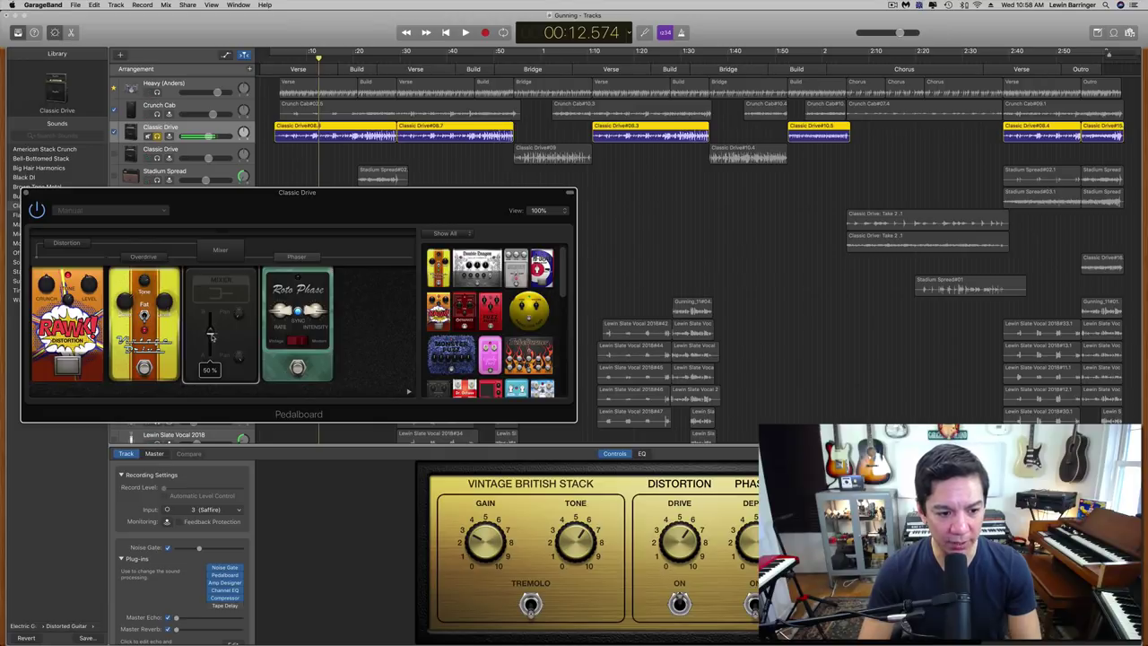
drag(211, 337, 190, 347)
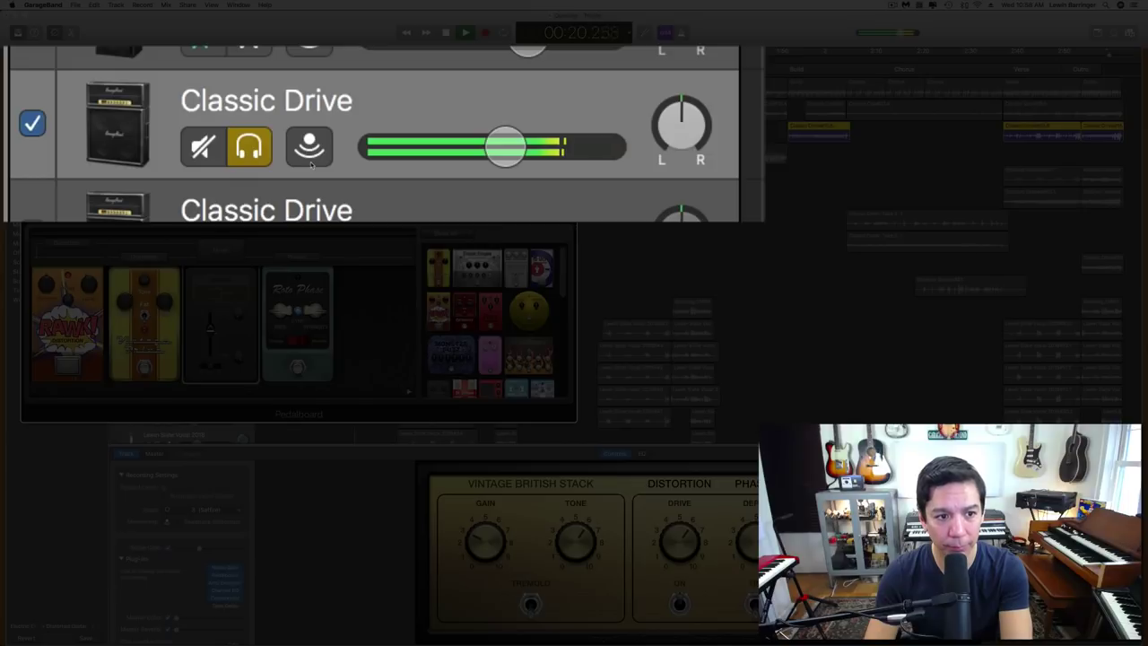
key(space)
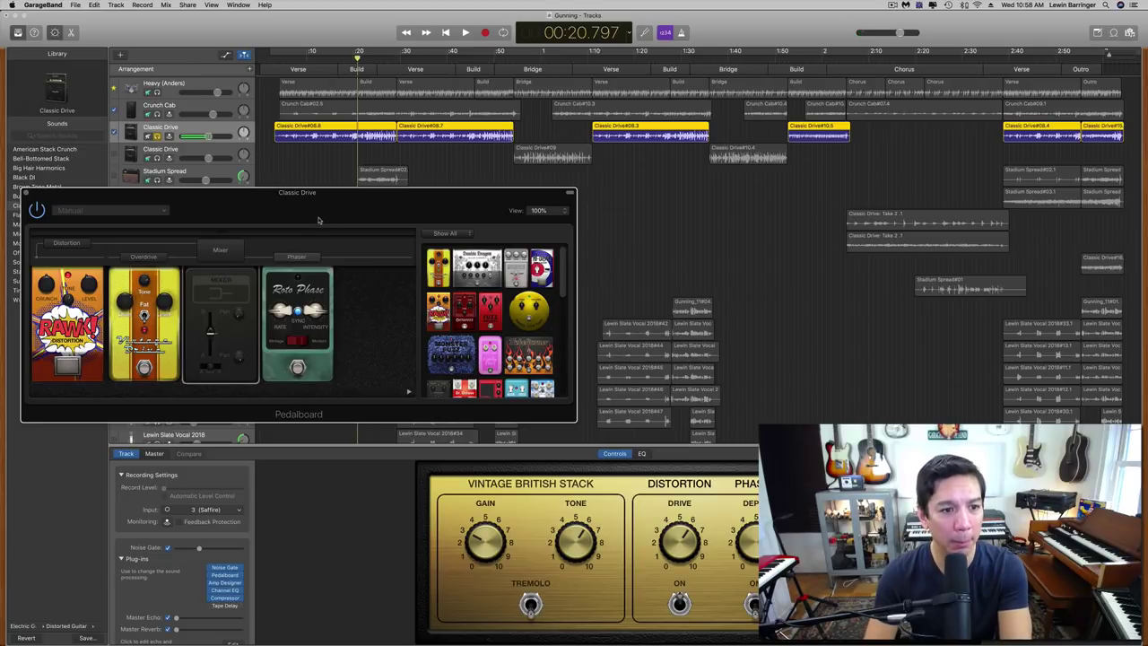
key(space)
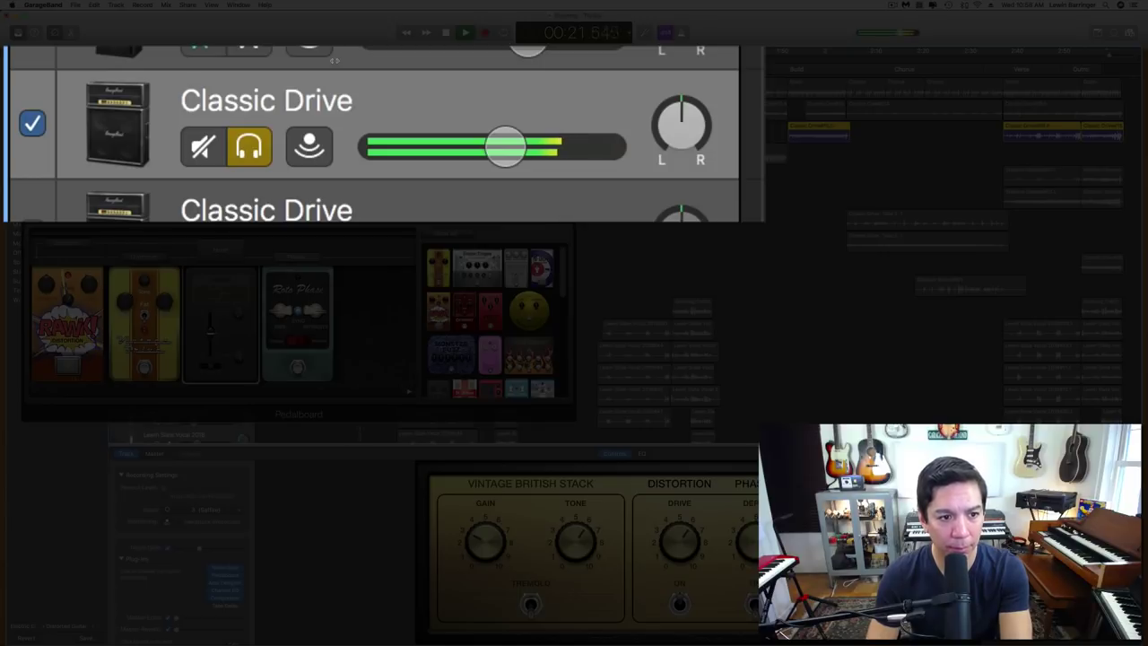
key(space)
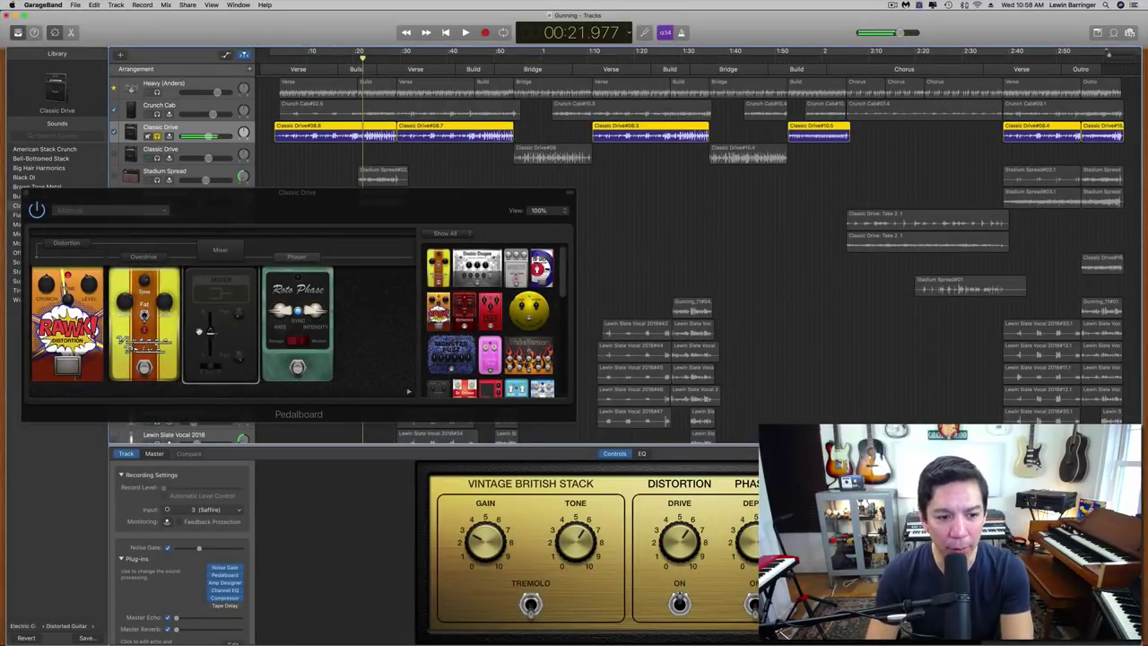
click(210, 333)
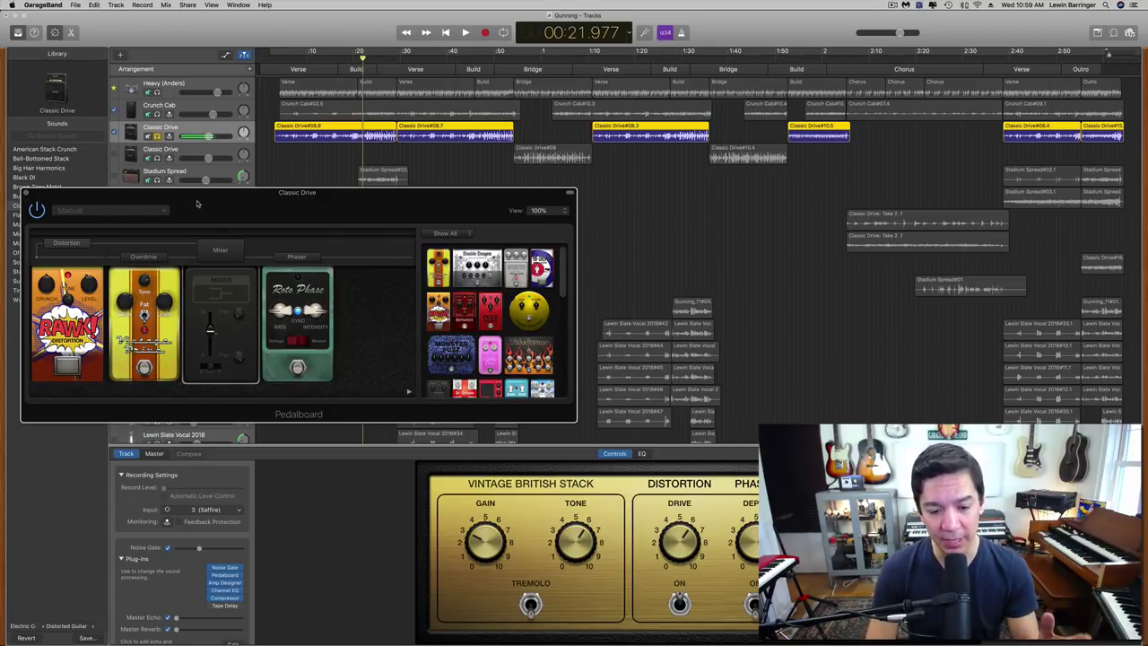
click(27, 194)
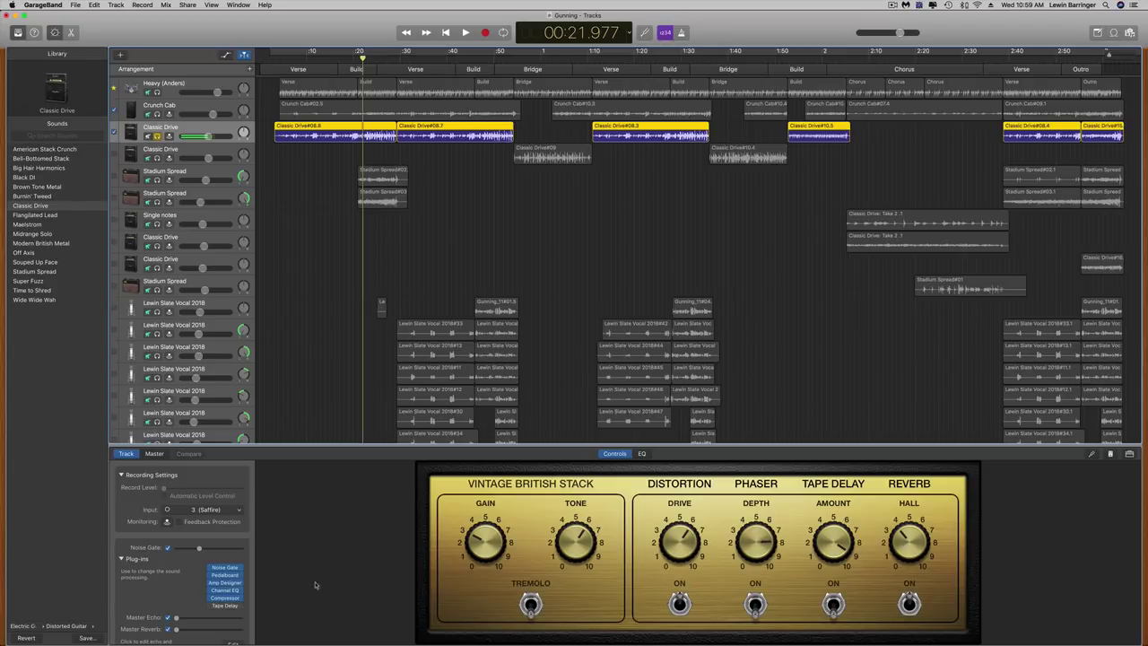
Examine the Classic Drive track's Compressor plug-in settings and its list of setting presets
mouse_move(225, 570)
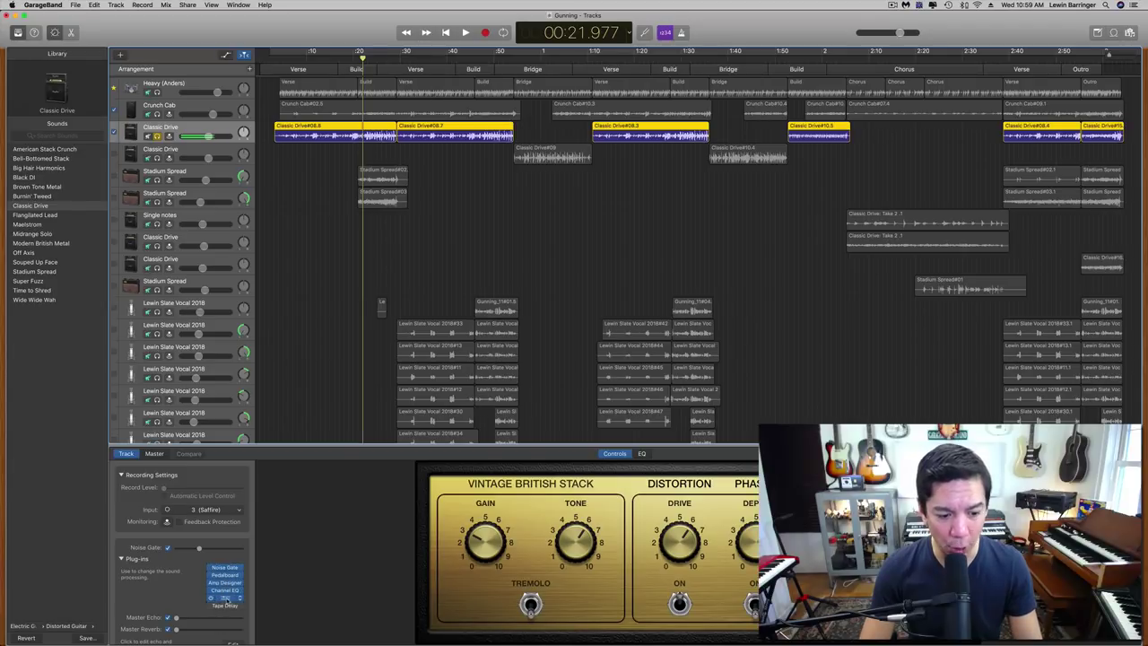
click(226, 600)
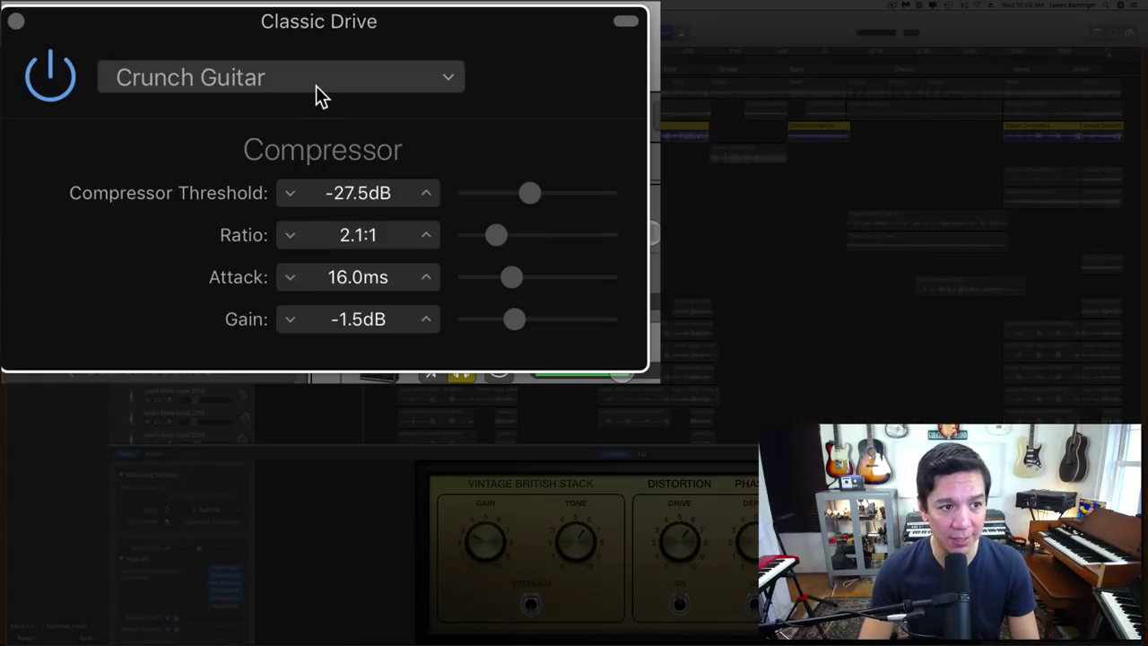
click(318, 79)
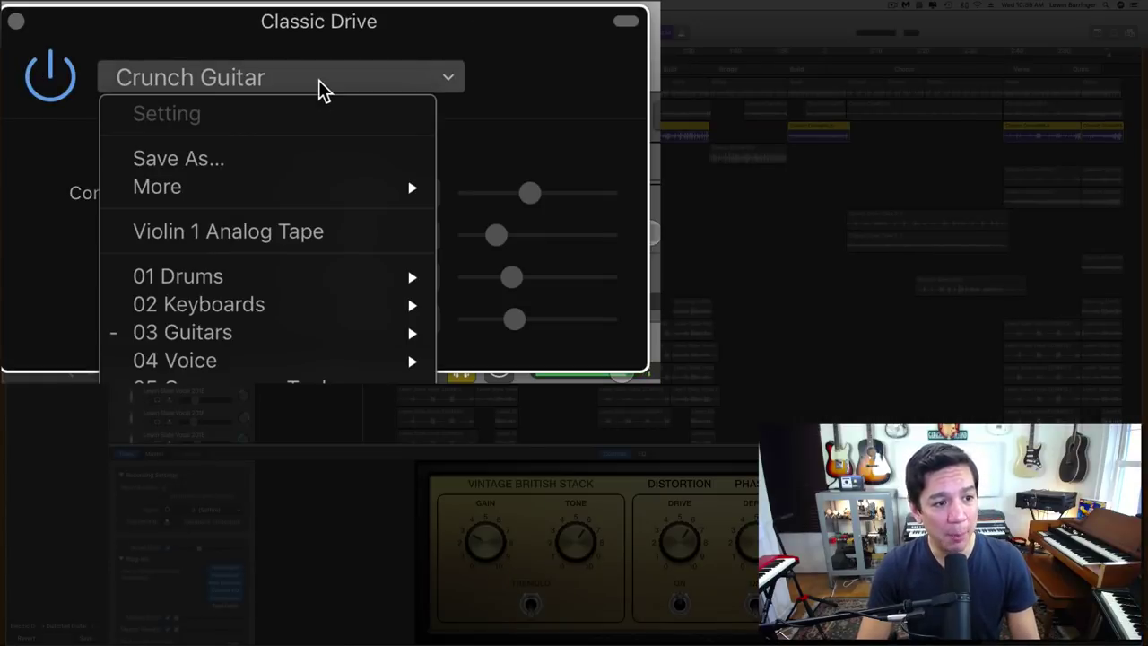
click(318, 80)
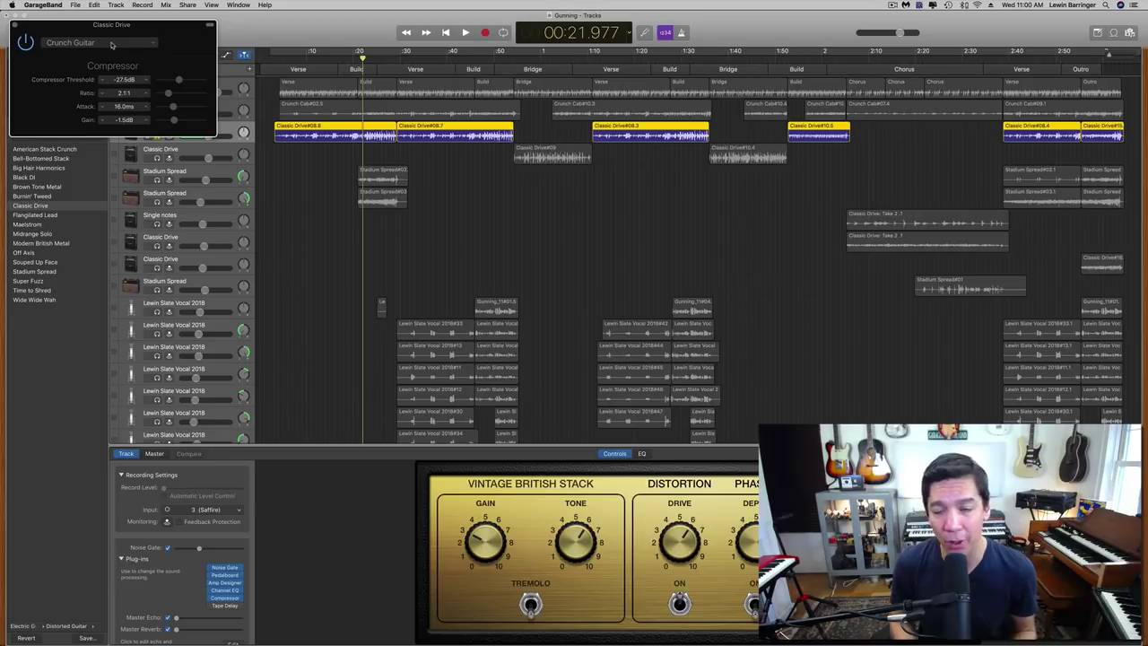
click(12, 25)
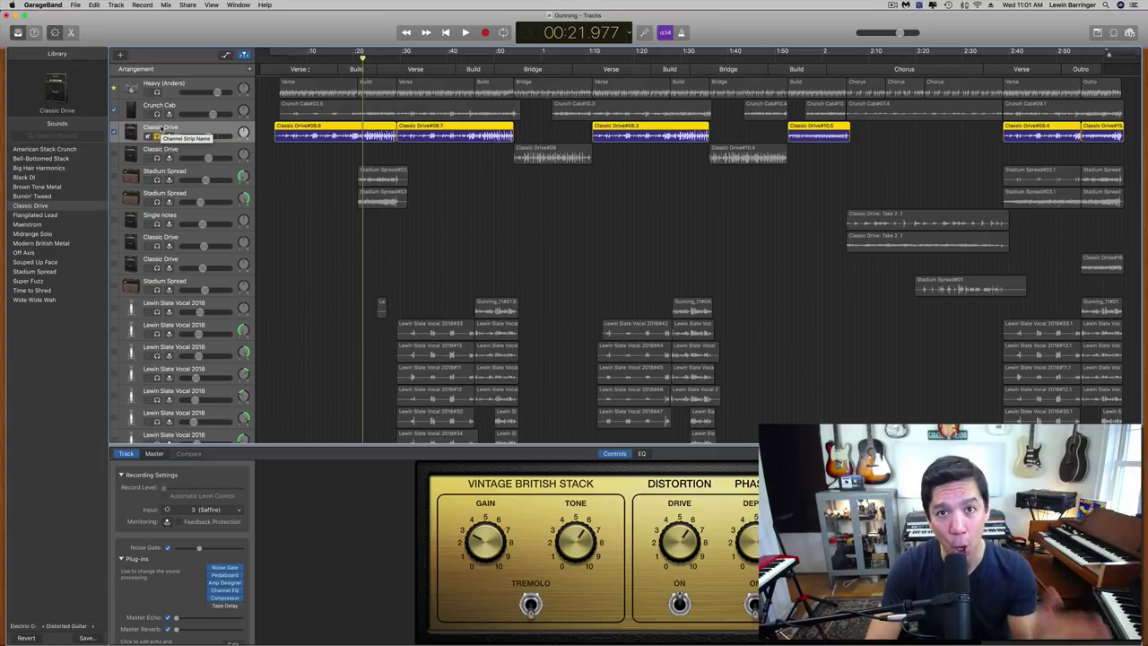
Select the Heavy drummer track and review the Groove Track option in the track header configuration
click(184, 89)
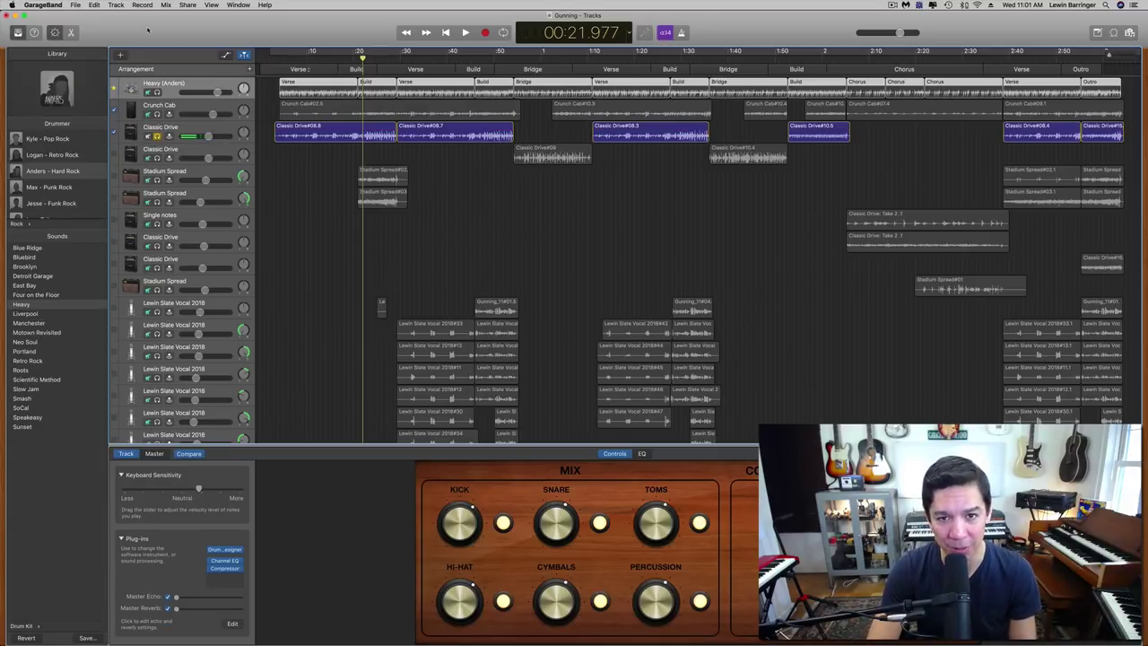
click(117, 6)
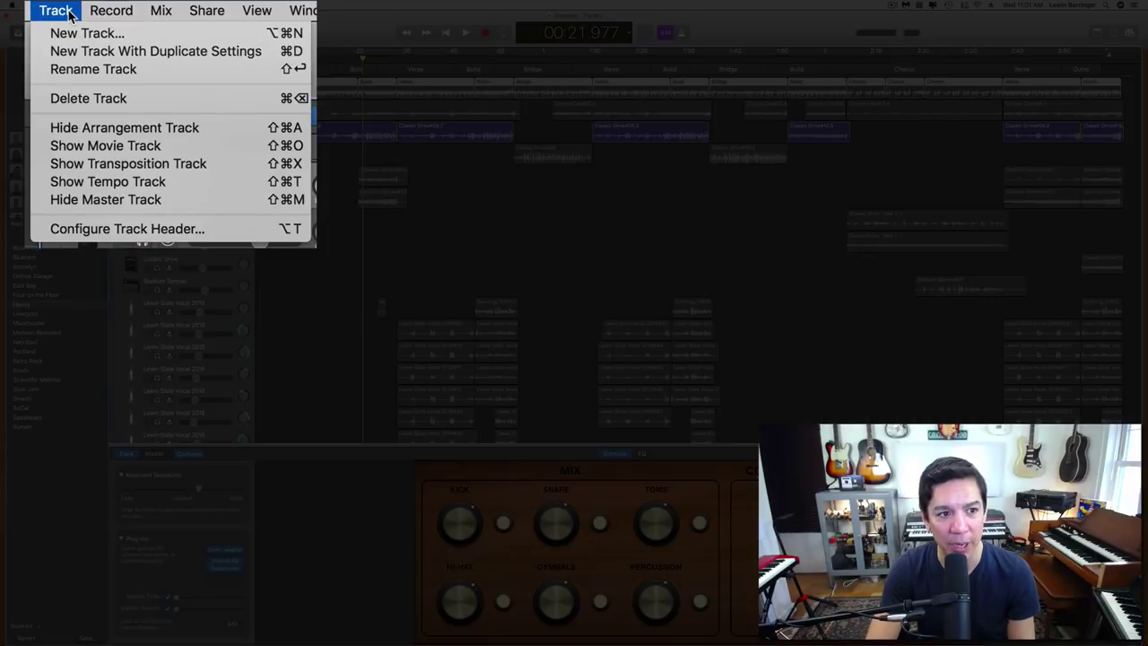
click(69, 232)
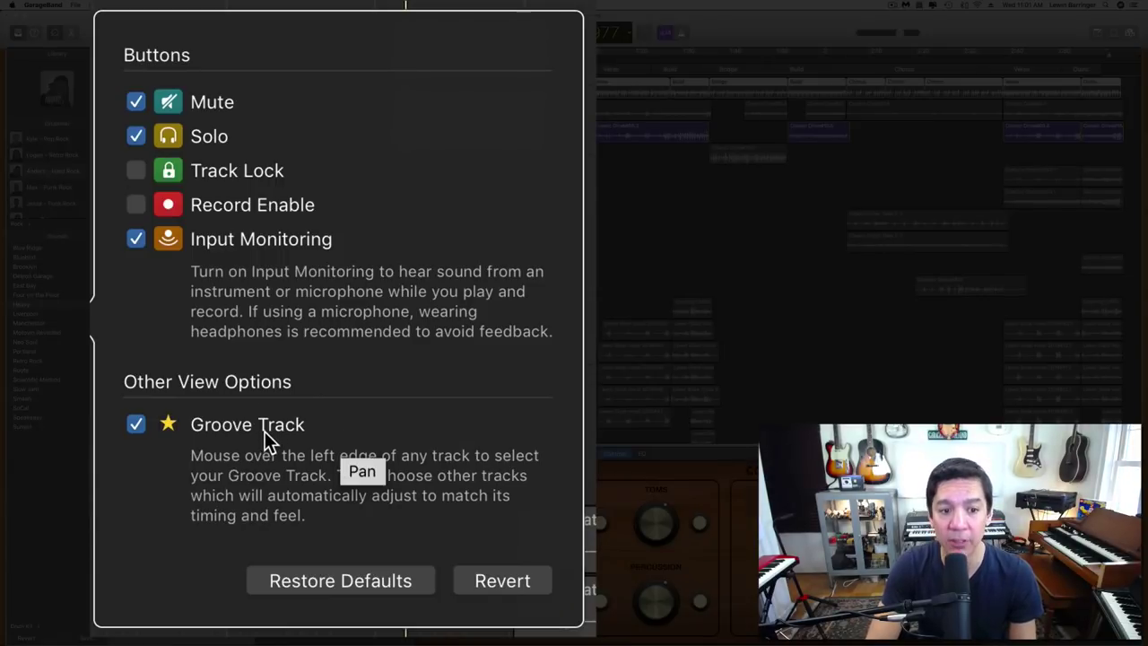
key(Escape)
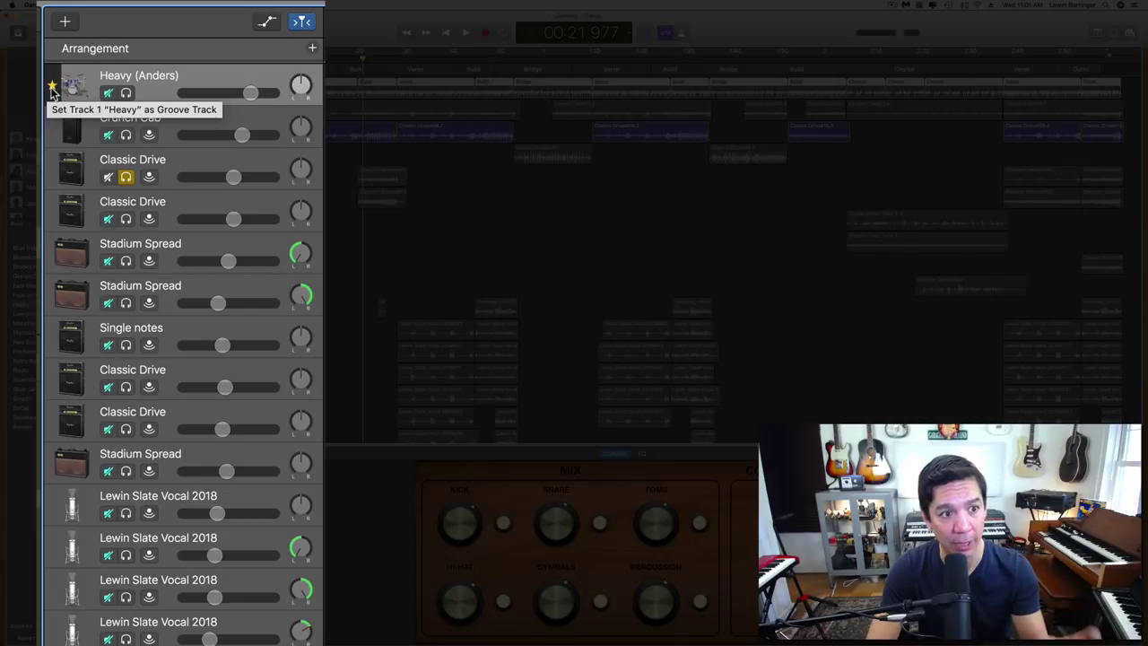
click(51, 87)
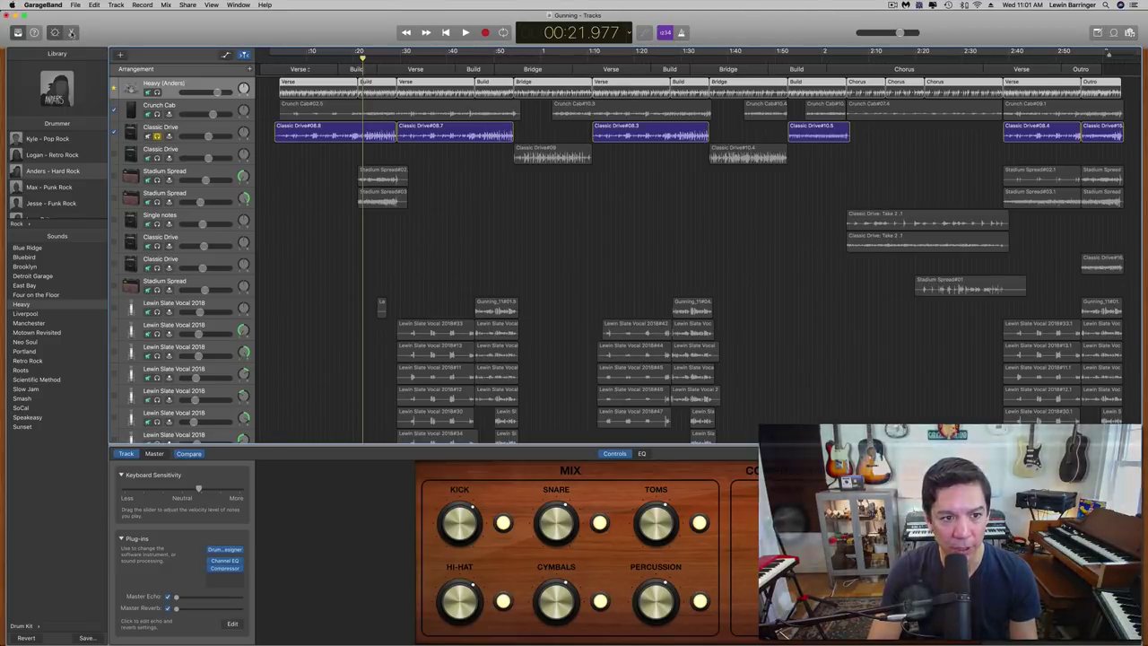
Show the soloed Classic Drive track in the editor, disable Match Groove Track for it, and play the guitar
click(72, 33)
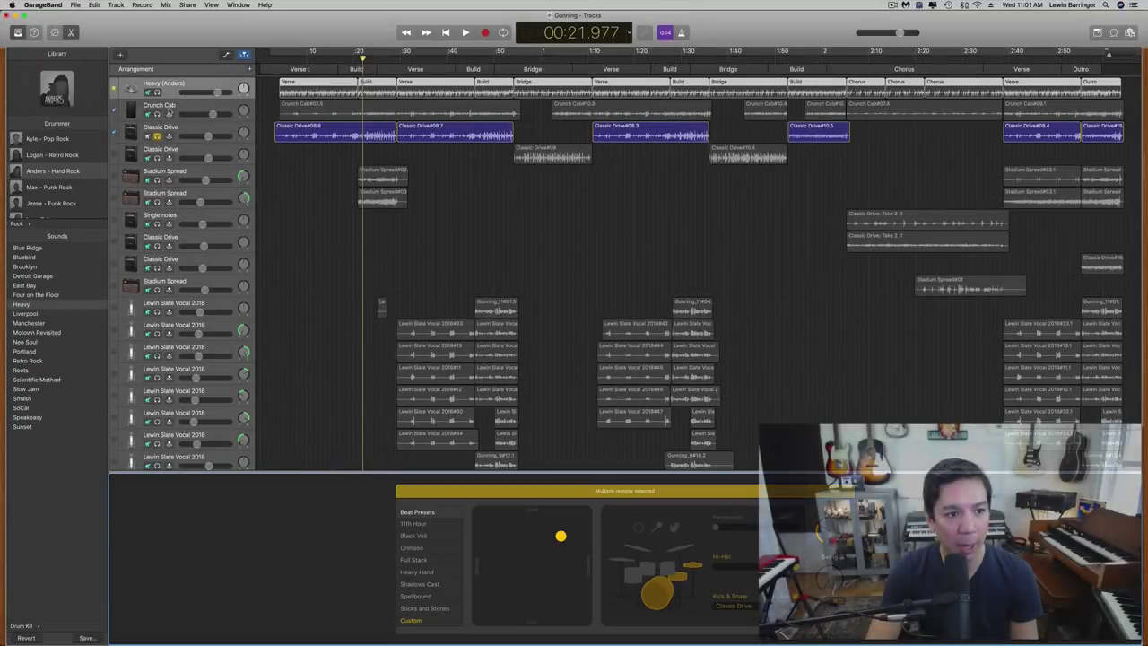
click(162, 131)
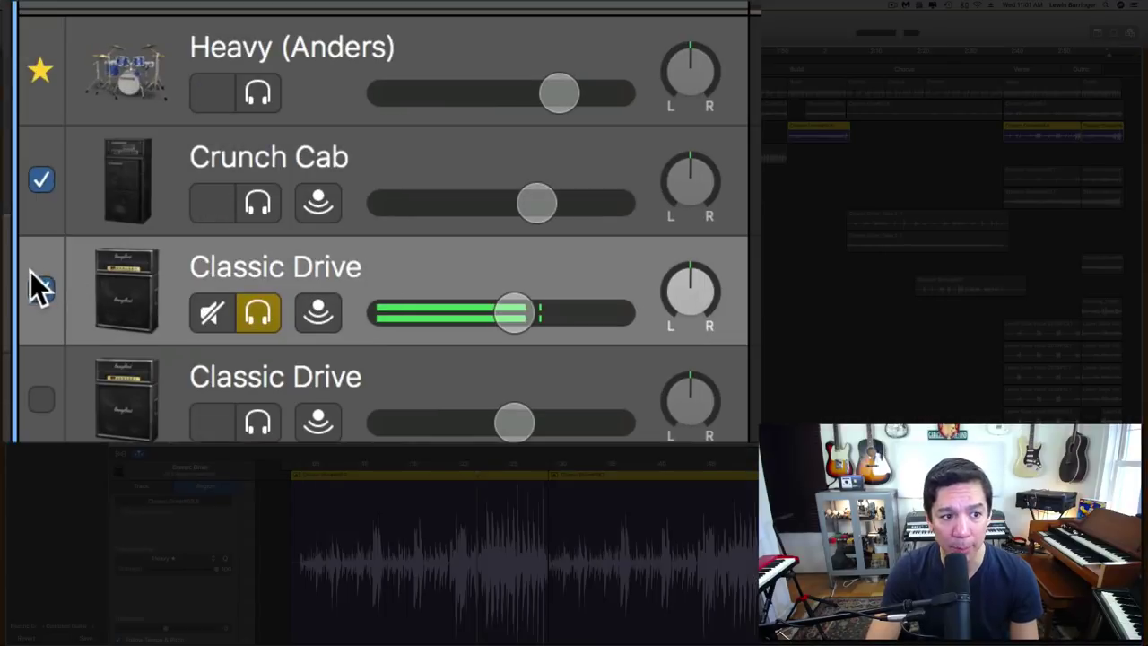
click(113, 132)
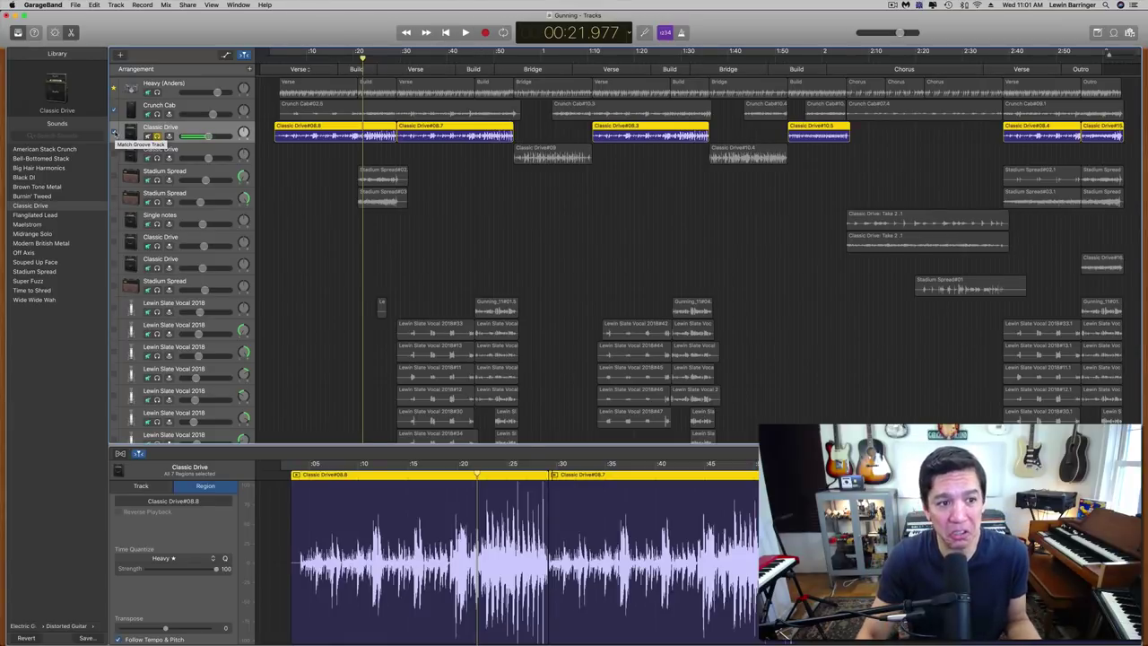
click(111, 131)
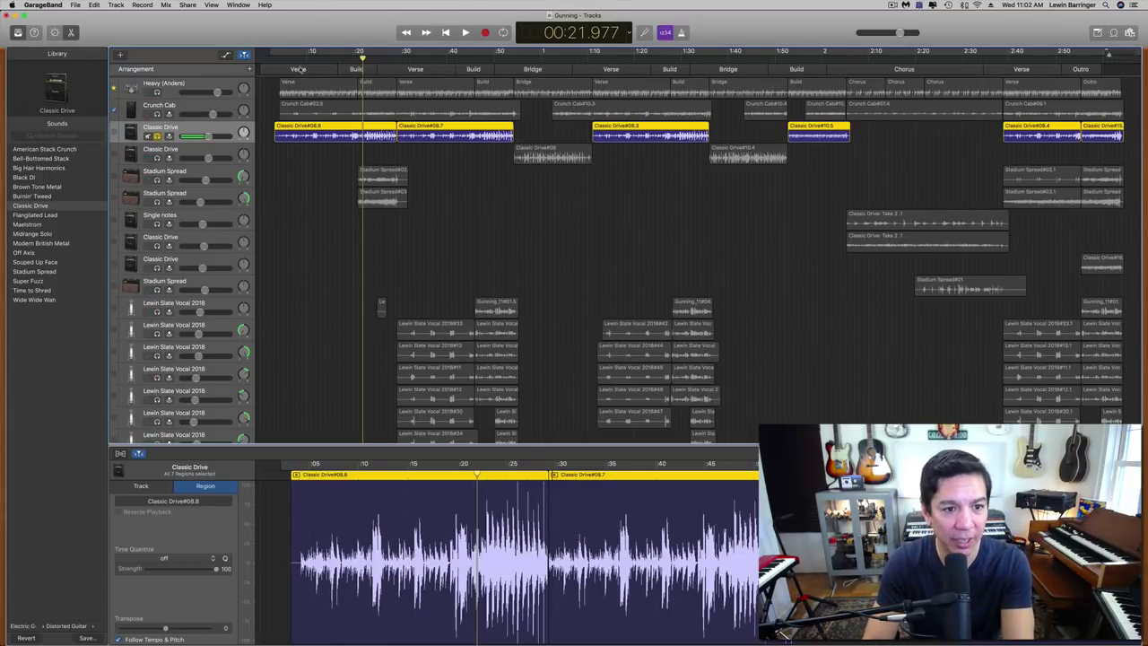
key(space)
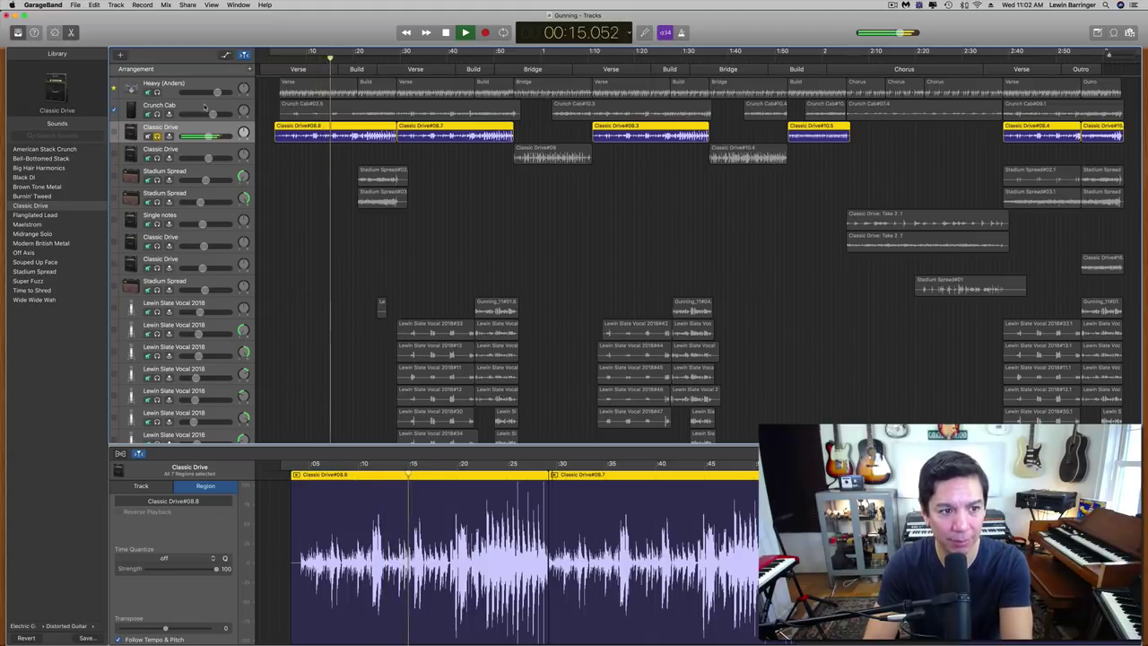
Solo the Heavy drummer track during playback to compare it with the unmatched Classic Drive guitar, stopping and clearing both solos when done
click(156, 93)
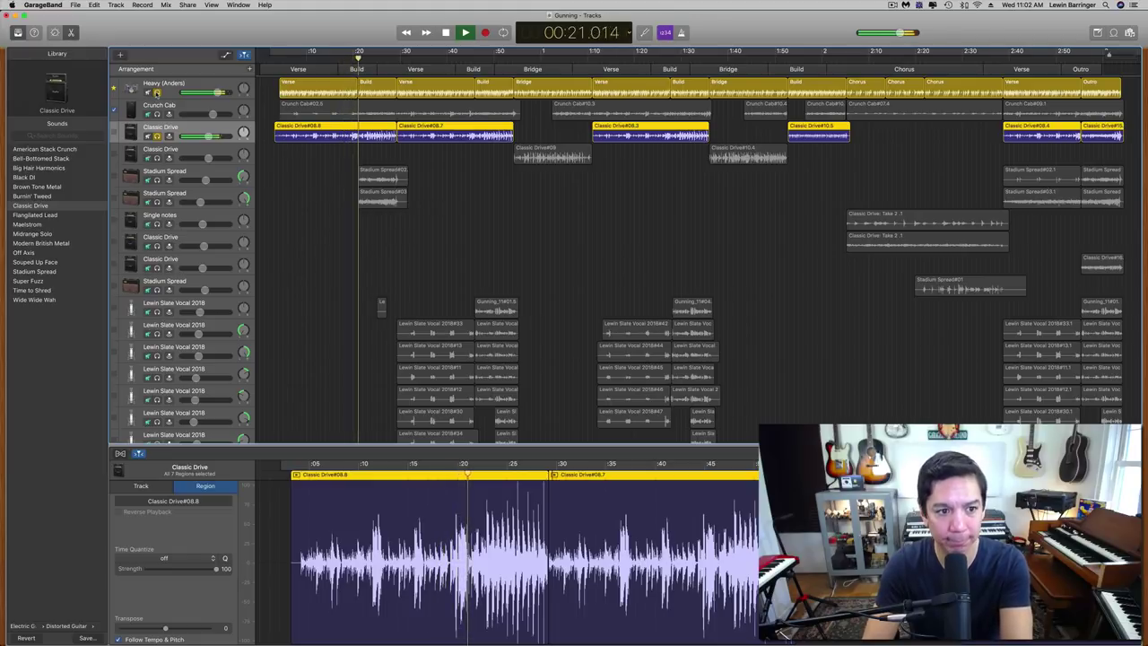
key(space)
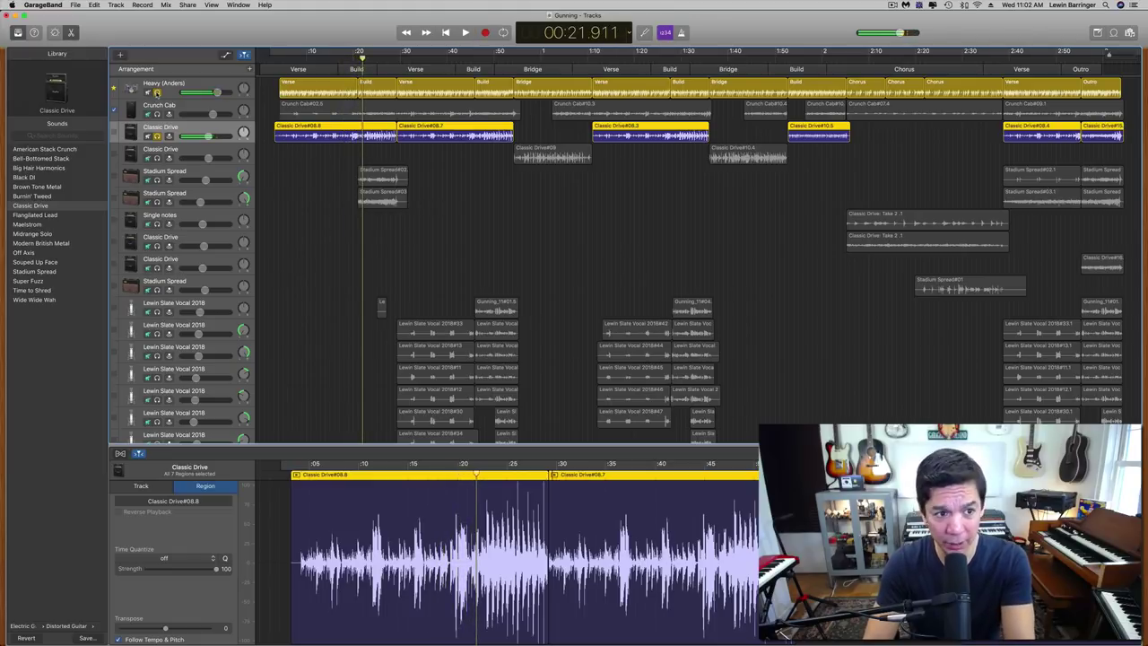
click(157, 92)
click(159, 137)
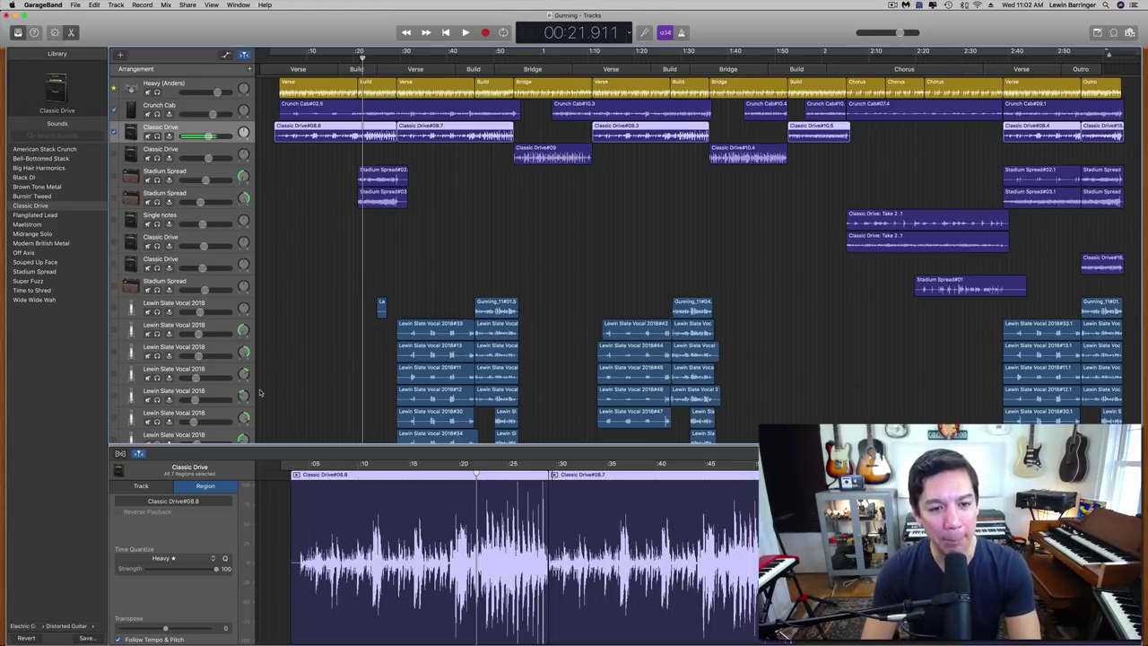
Select and solo the Crunch Cab track, and switch its Match Groove Track setting off and back on
click(184, 111)
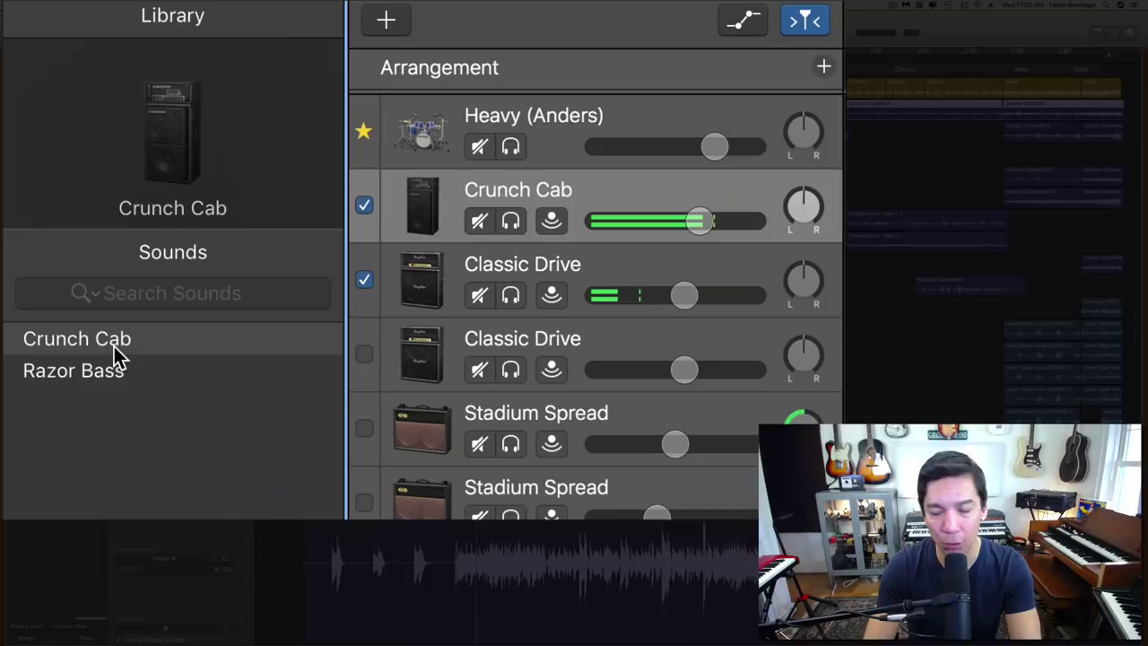
key(s)
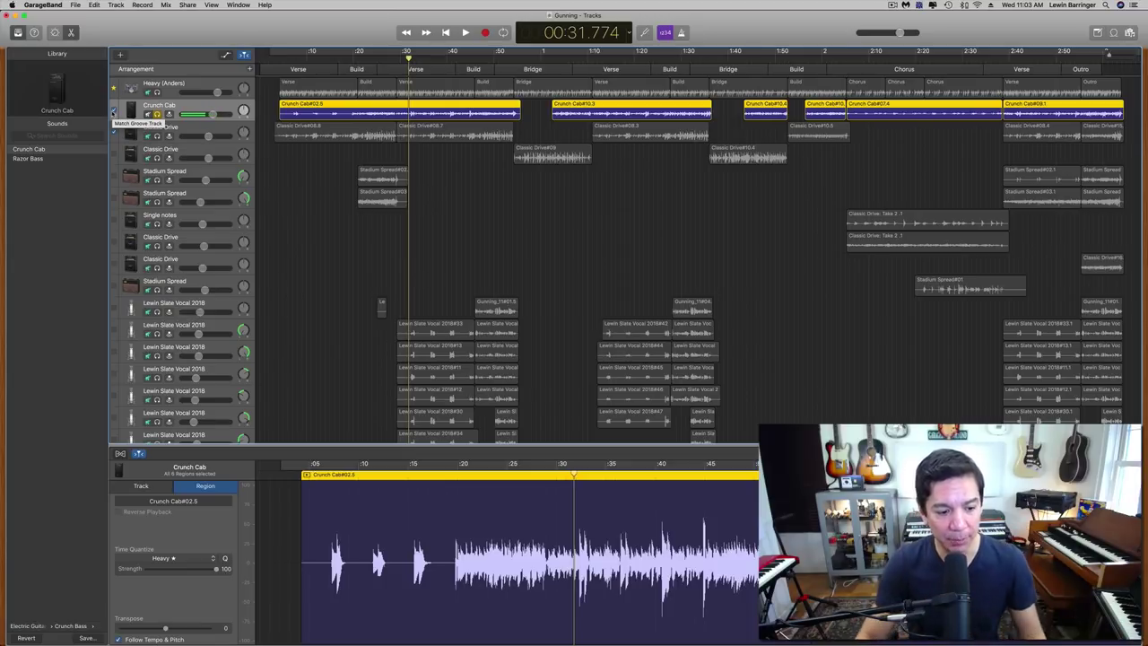
click(114, 112)
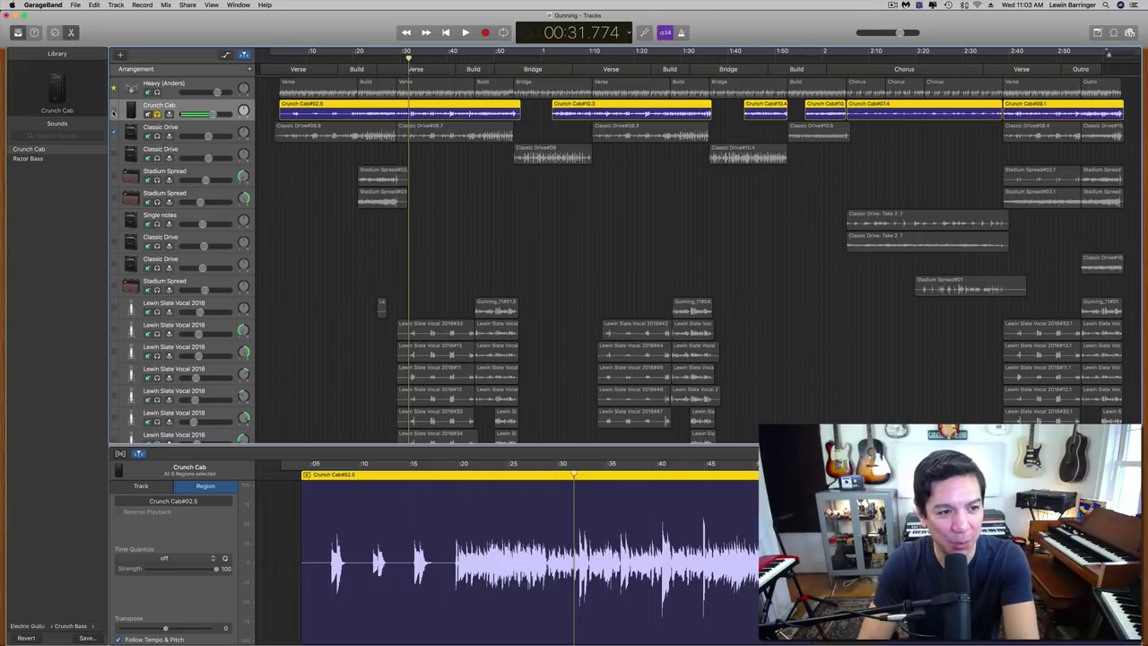
click(114, 112)
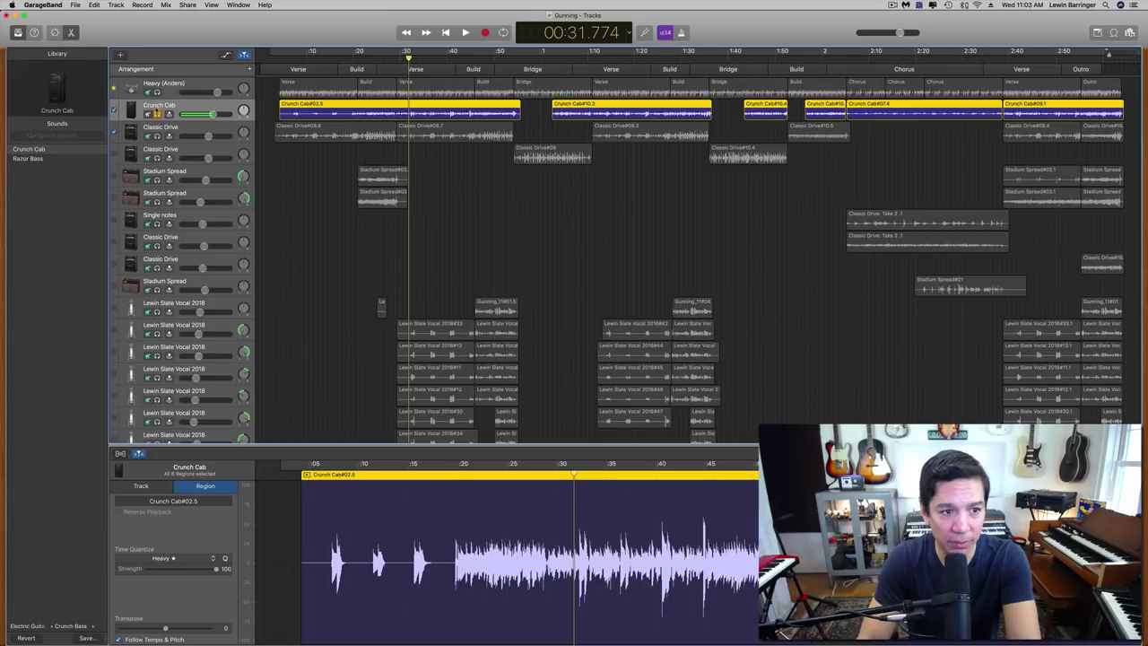
Solo the drums and Classic Drive guitar together with Crunch Cab and play them from about 4.7 seconds through the first Build
click(157, 92)
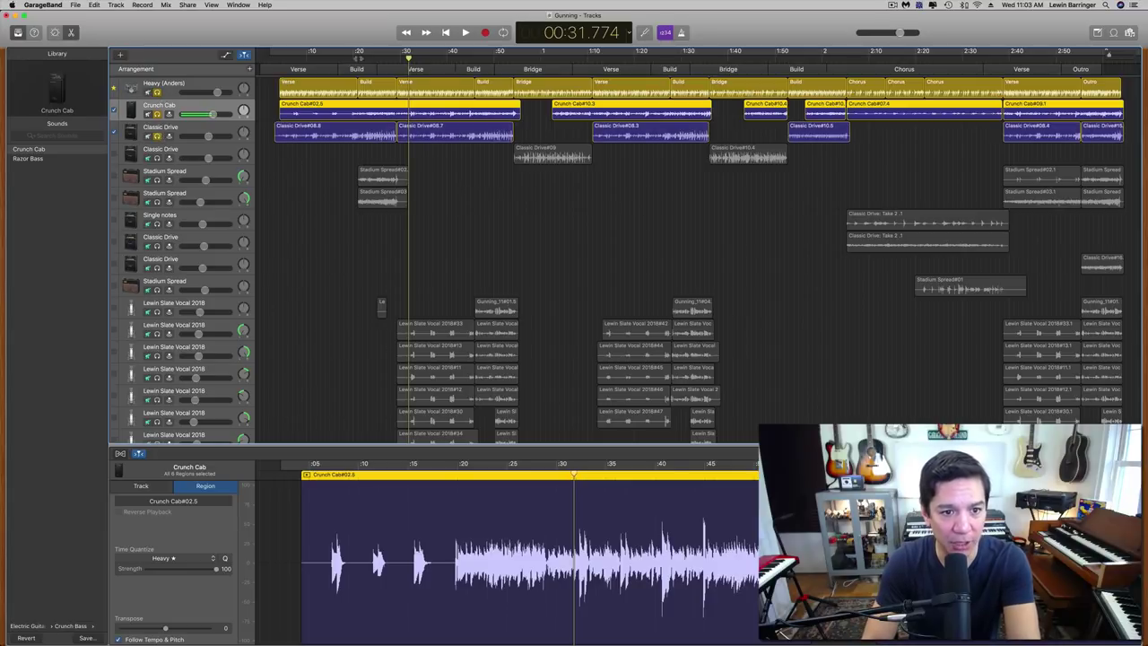
key(comma)
key(comma)
key(comma)
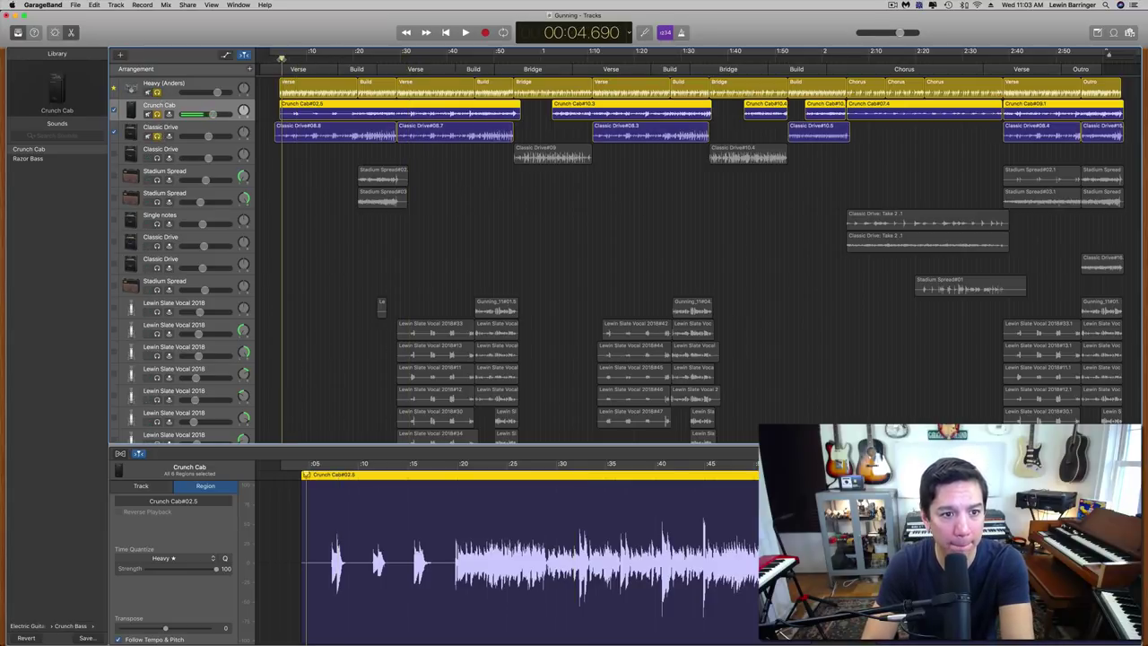
key(space)
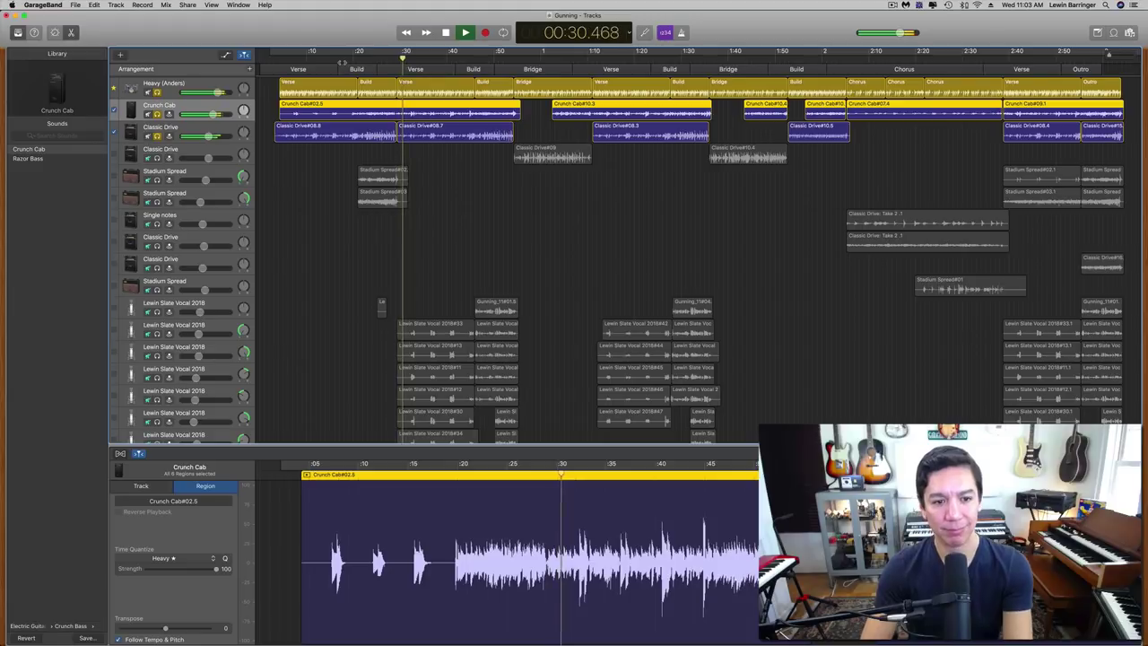
key(space)
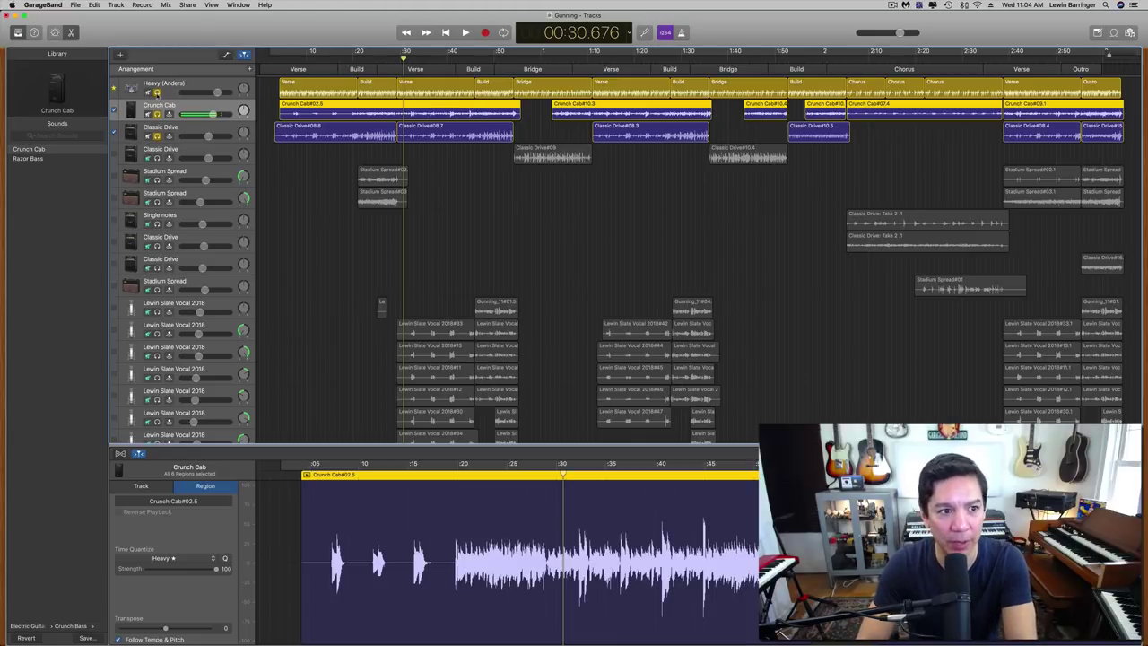
Clear the active solos, and solo and play the left-panned Stadium Spread guitar from the start of the first Build
click(157, 92)
click(157, 135)
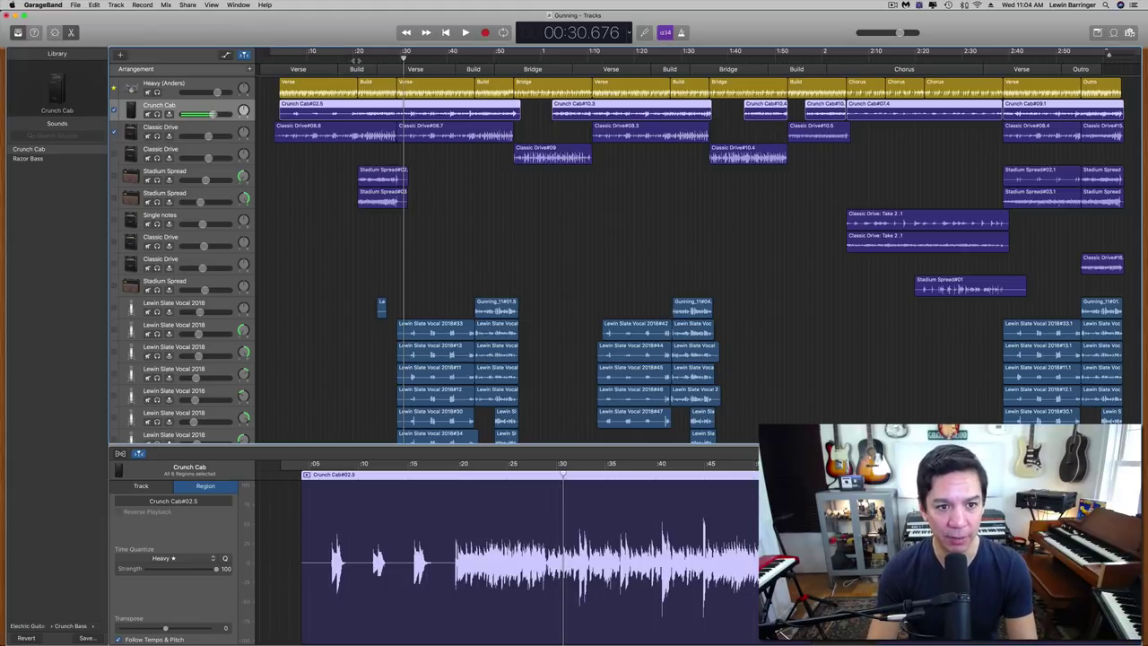
click(356, 59)
click(157, 180)
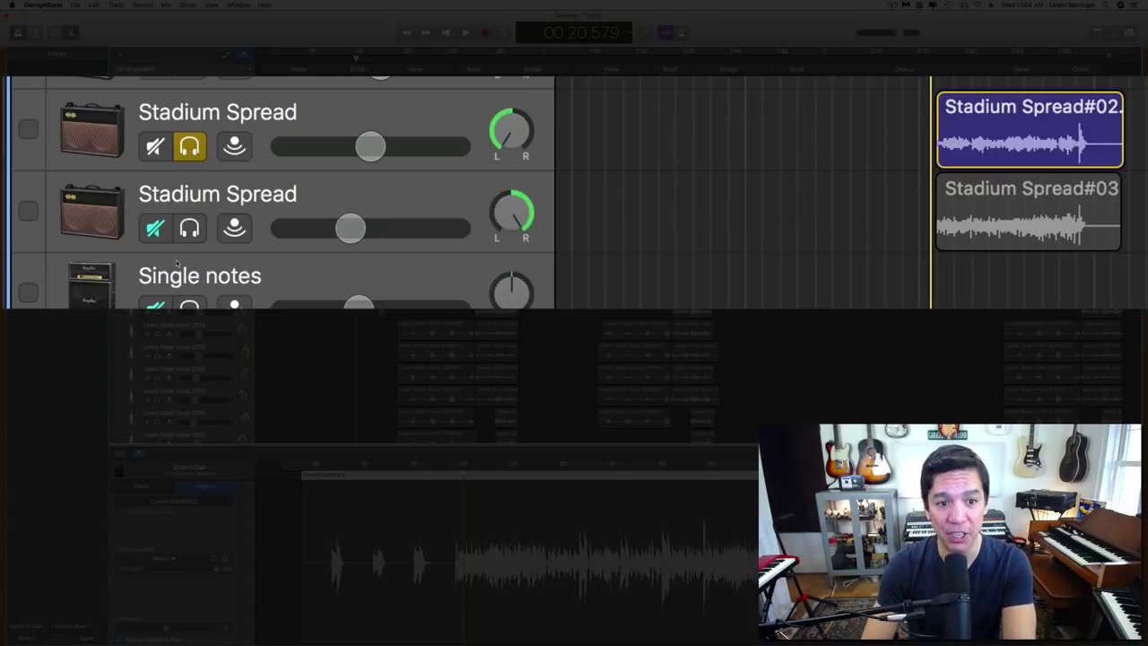
key(space)
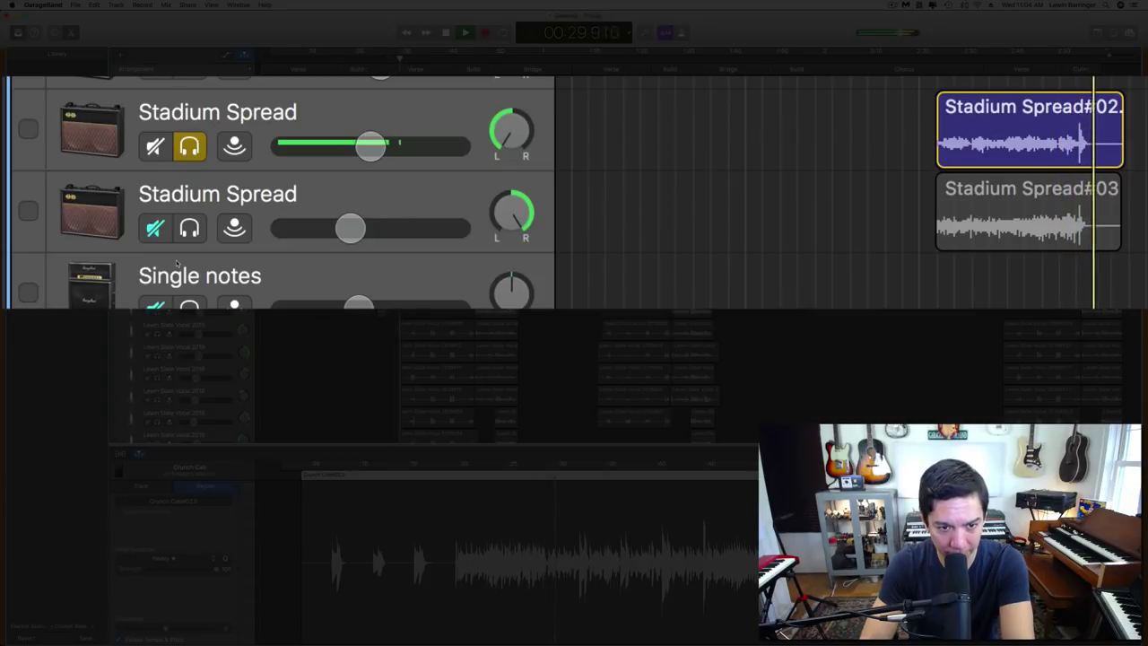
key(space)
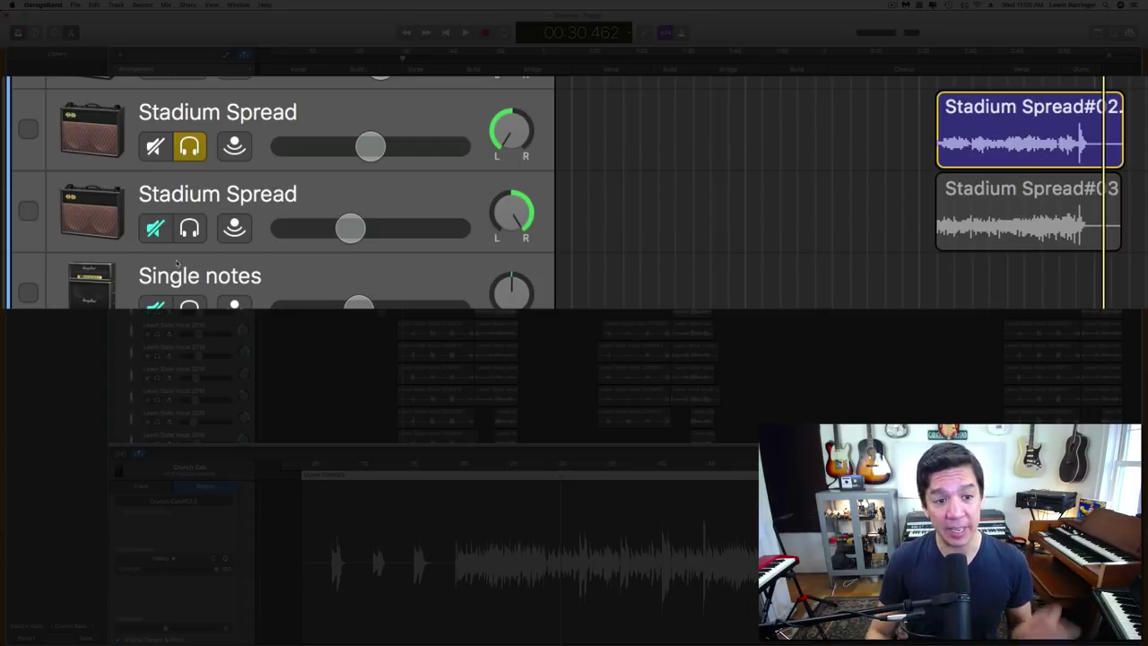
Play the right-panned Stadium Spread guitar alone through the first Build, and play it again with the left-panned Stadium Spread also soloed
click(193, 149)
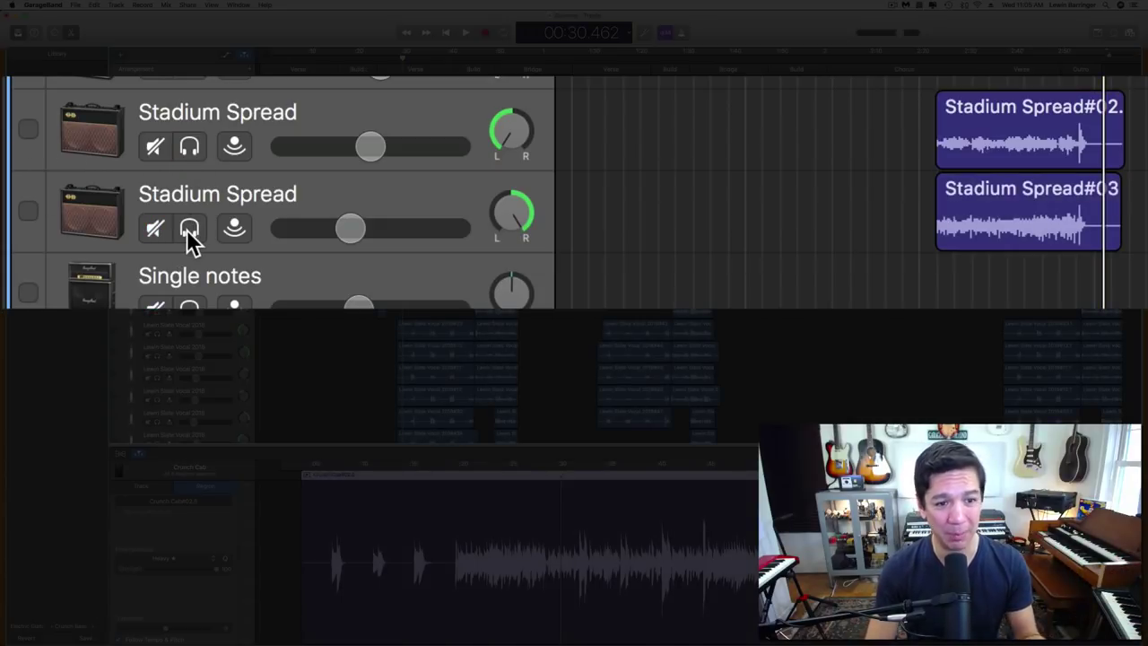
click(188, 232)
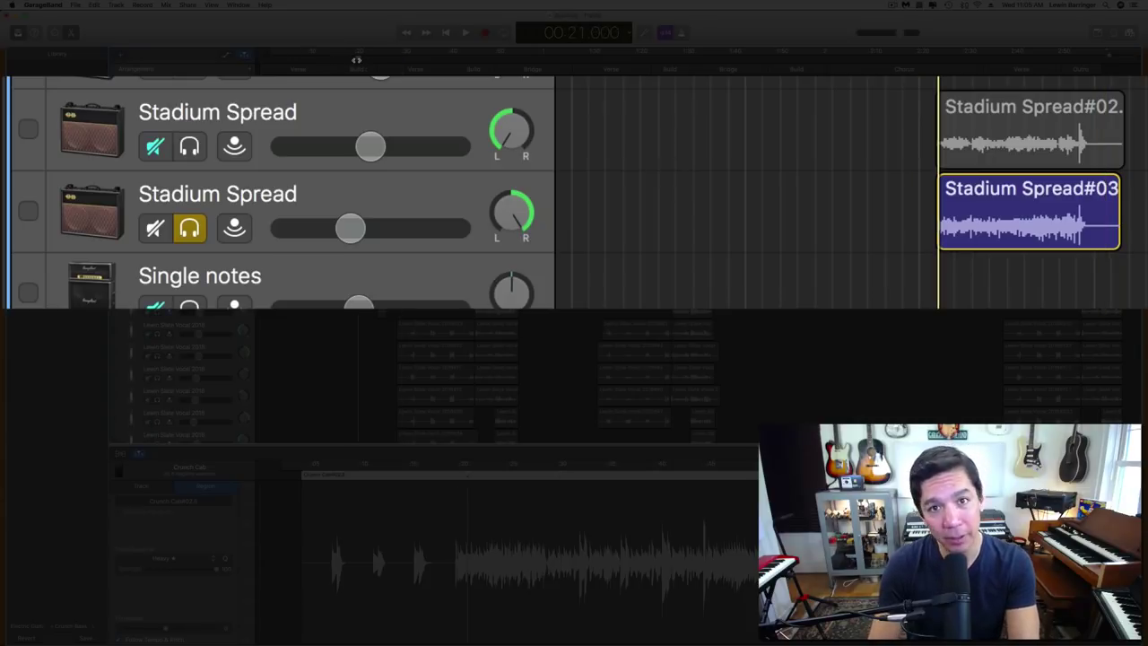
click(363, 192)
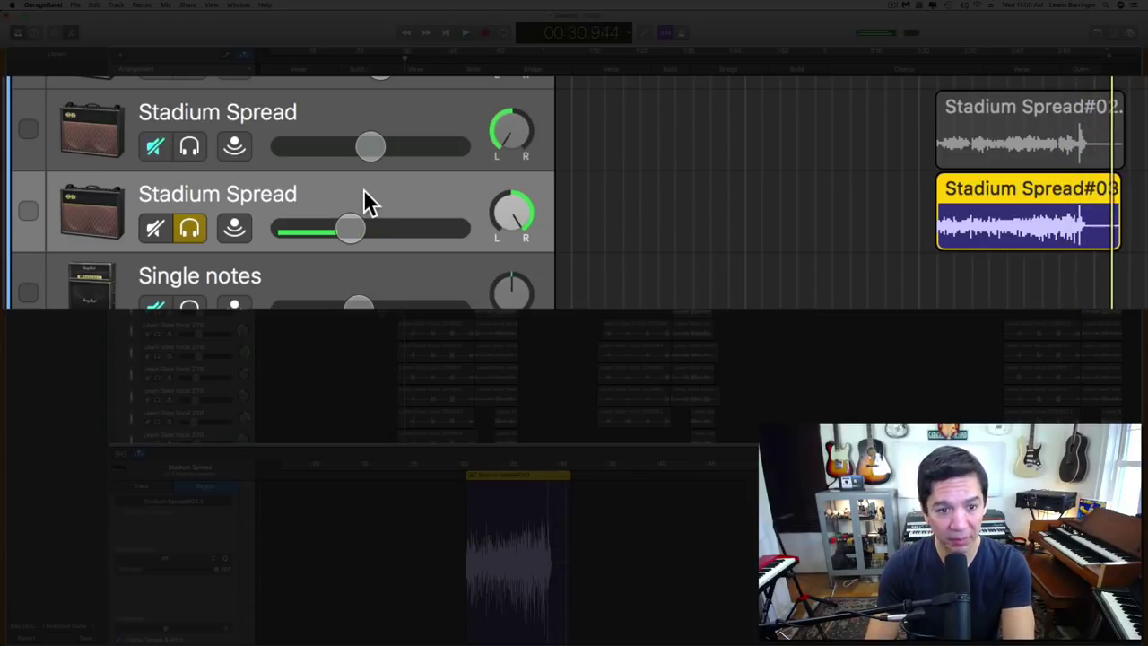
click(189, 146)
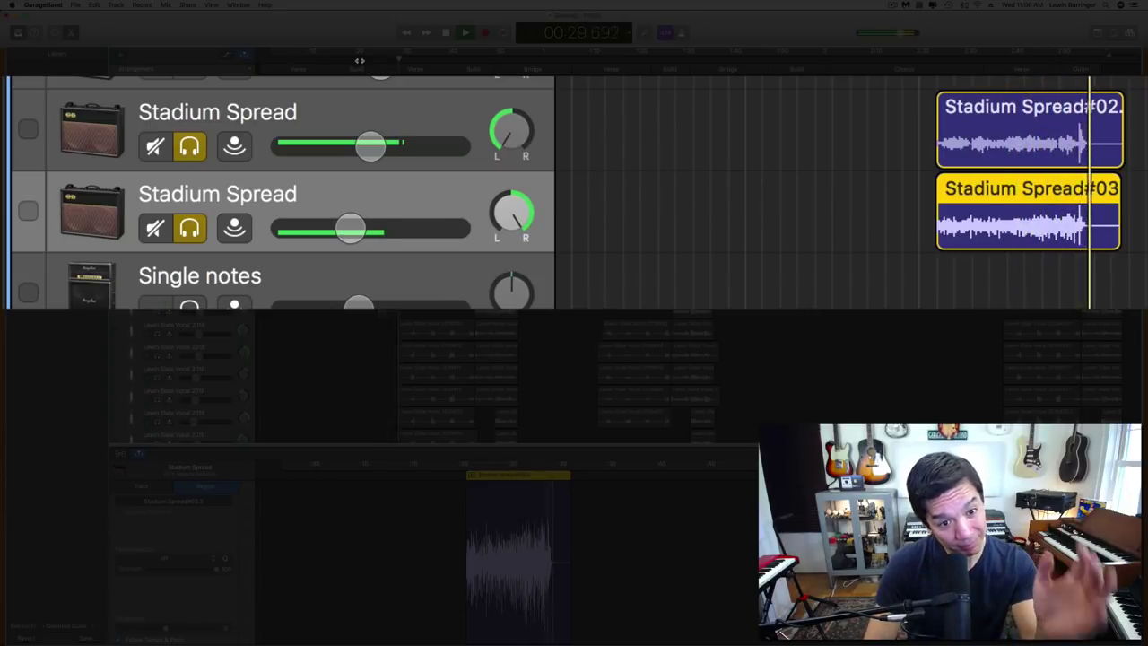
key(space)
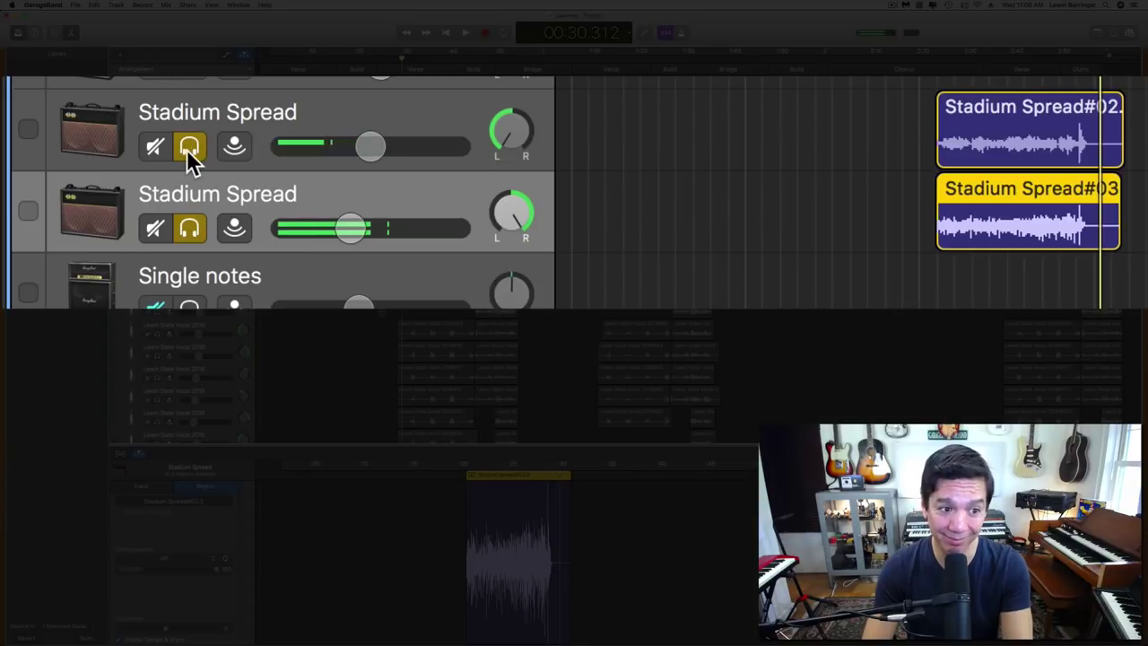
Clear both Stadium Spread solos and play the full mix from about 19.5 seconds through the first Build
click(189, 147)
click(188, 228)
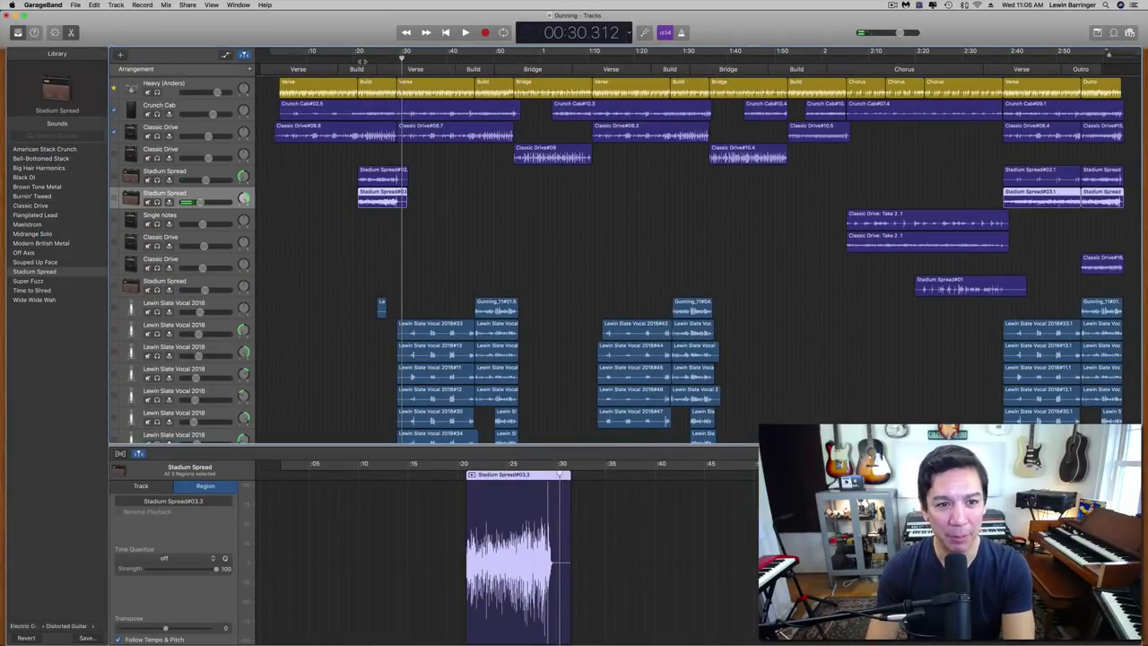
click(357, 57)
drag(356, 58, 350, 58)
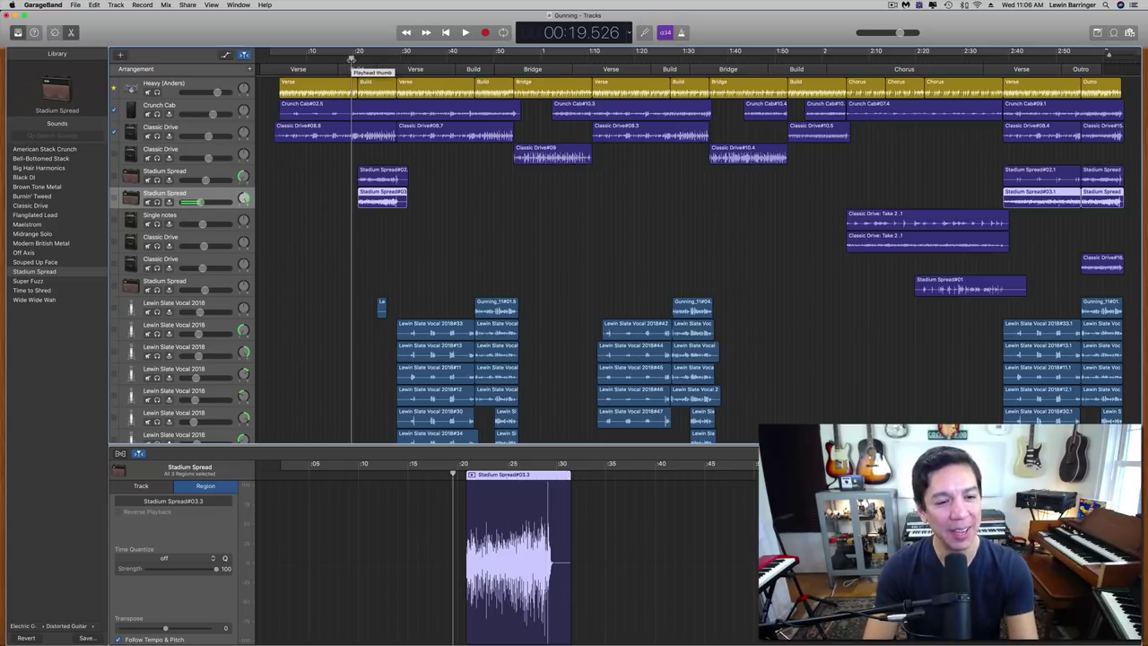
key(space)
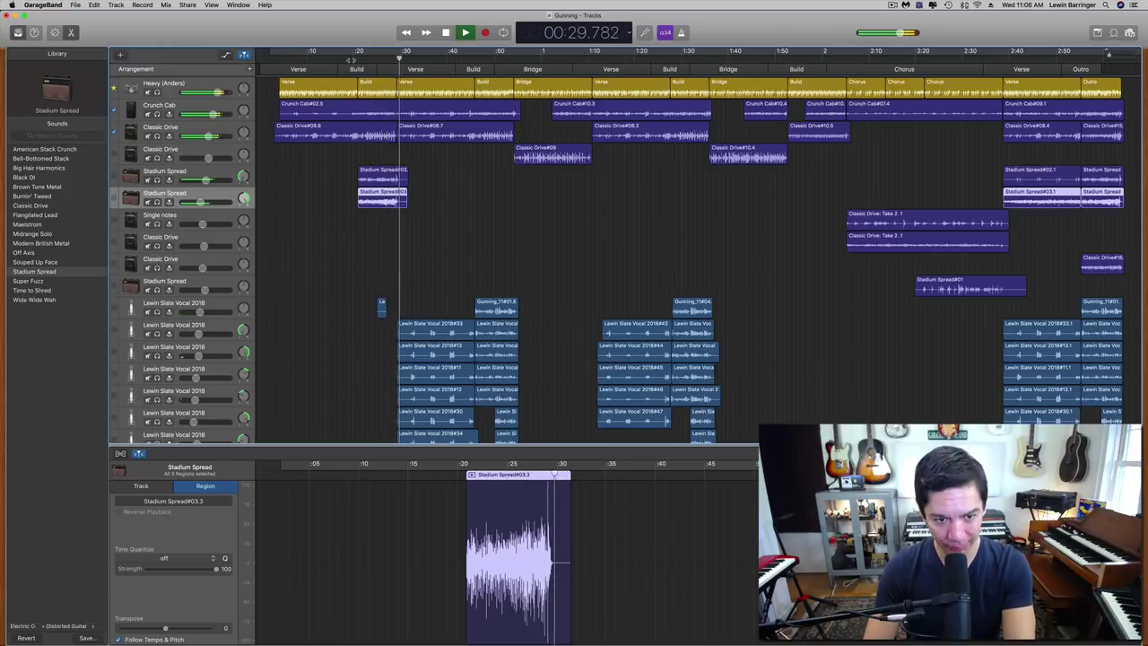
key(space)
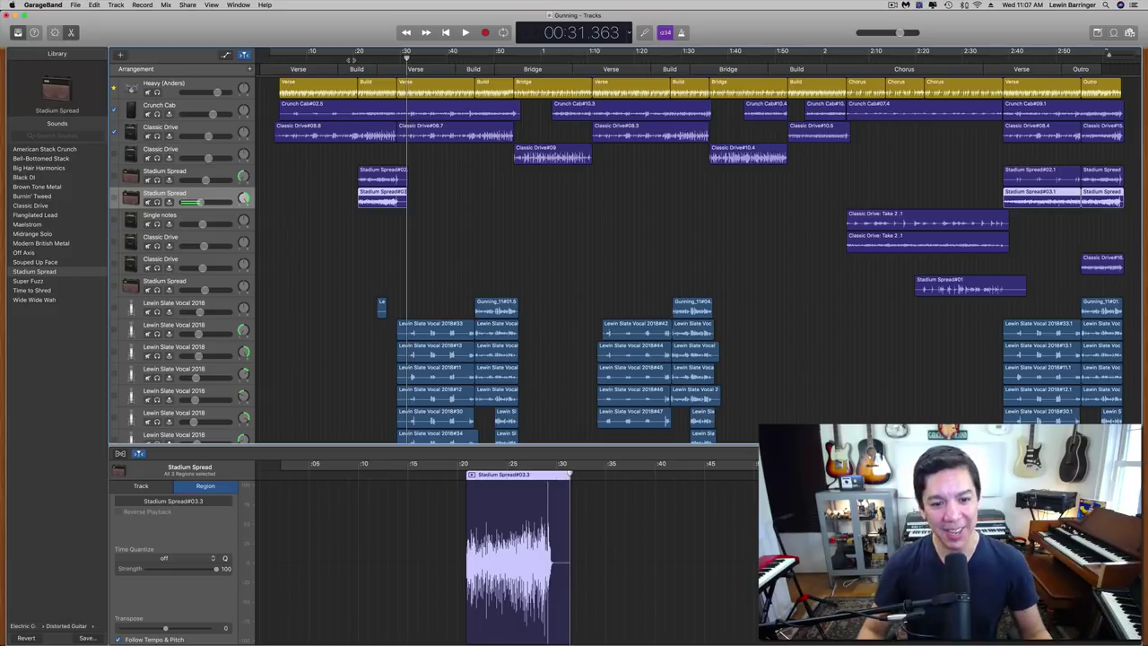
Show the vocal tracks and play the song from about 28.6 seconds to hear the second Verse
scroll(643, 413, down, 6)
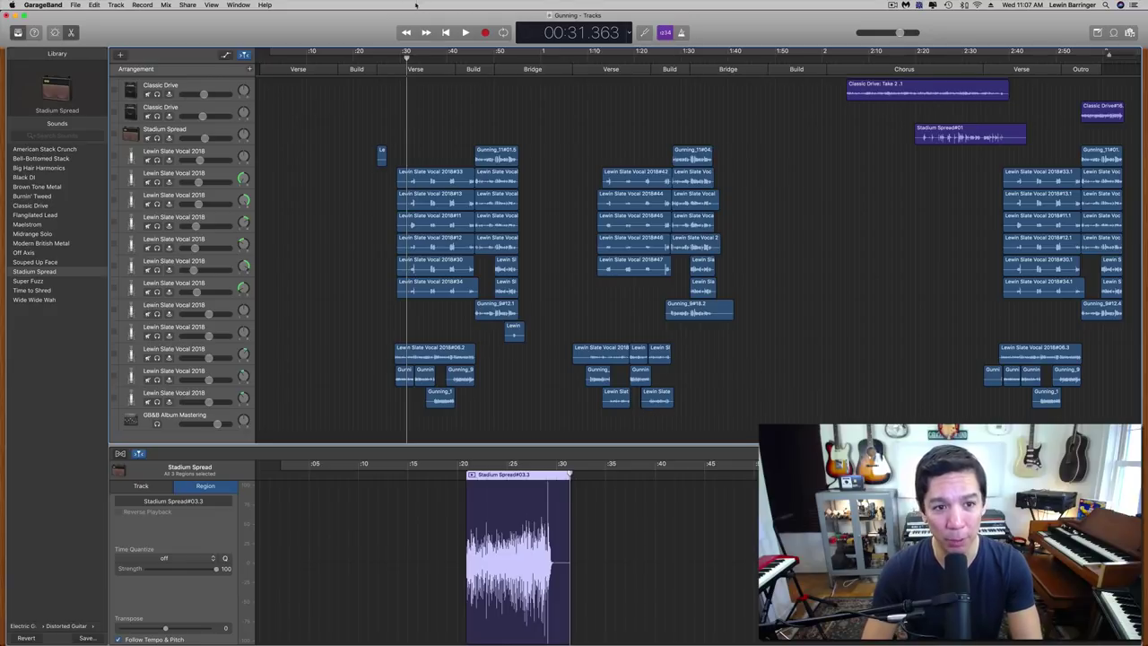
click(398, 57)
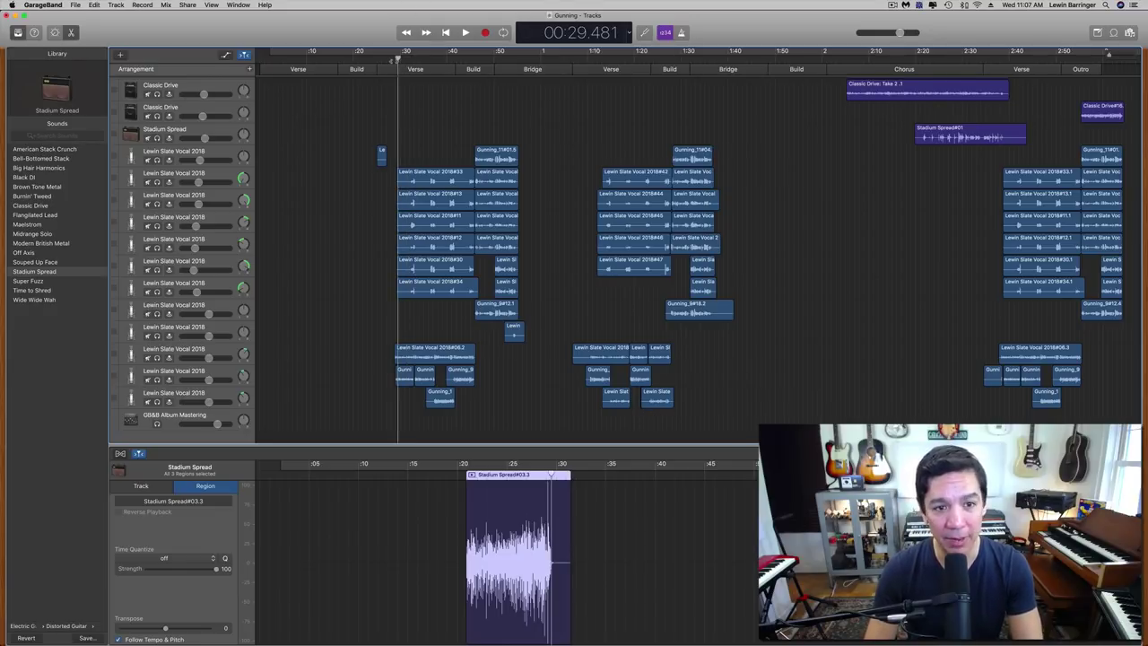
drag(399, 57, 393, 58)
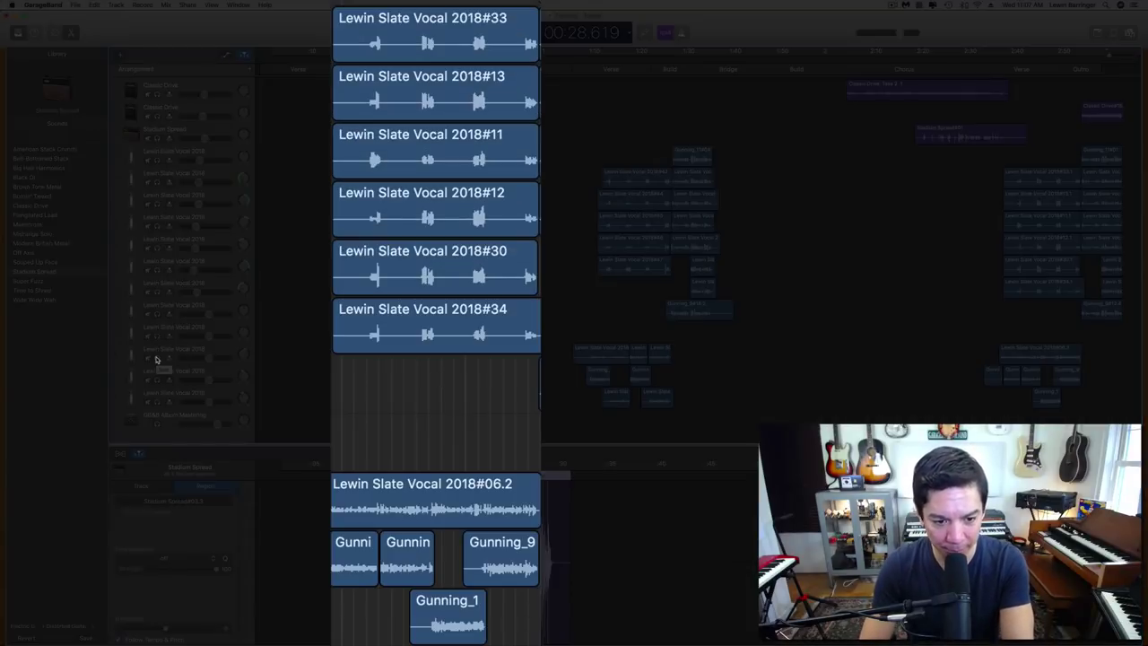
key(space)
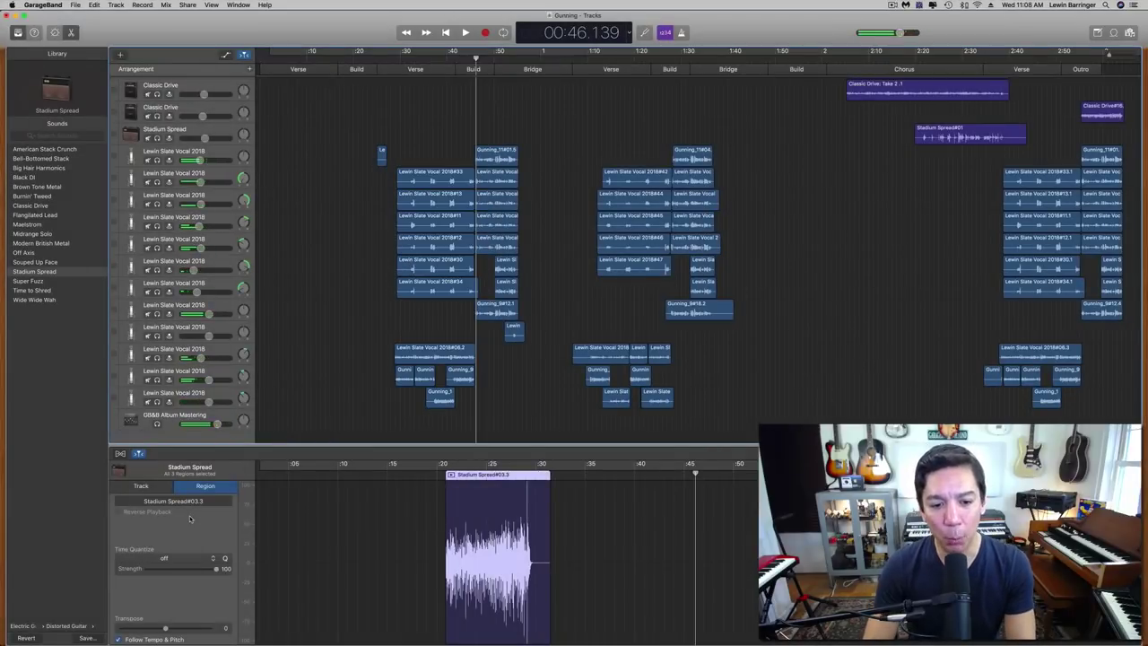
Check the pan of the vocal track with the long Verse region, and set the pan of the vocal track directly beneath it to -18
click(222, 357)
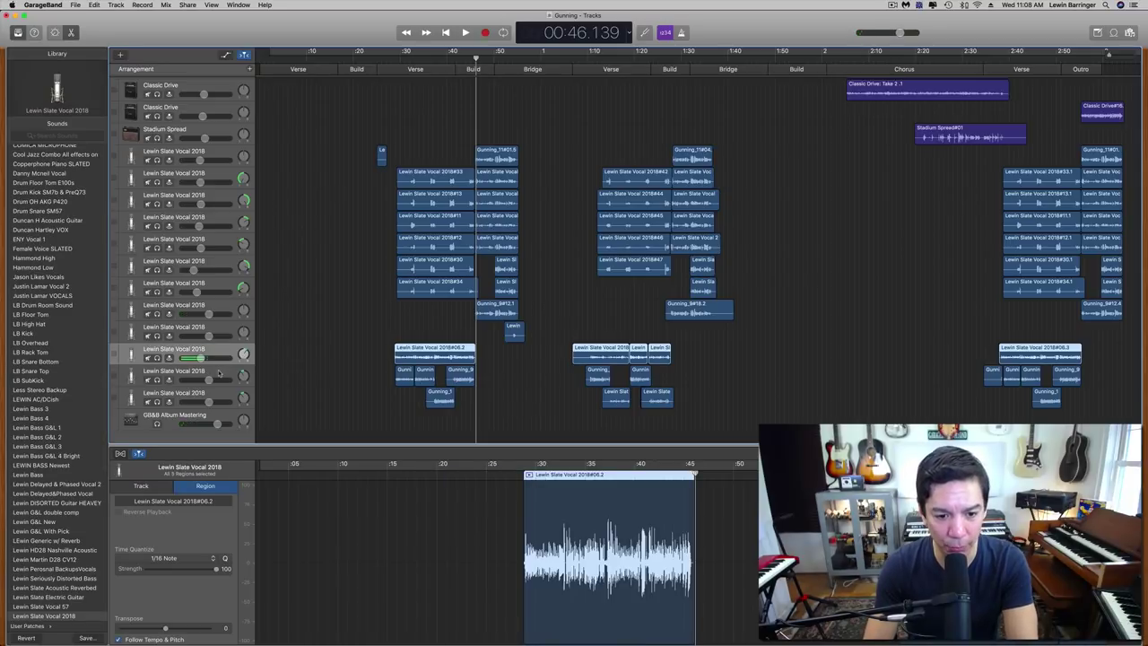
click(221, 359)
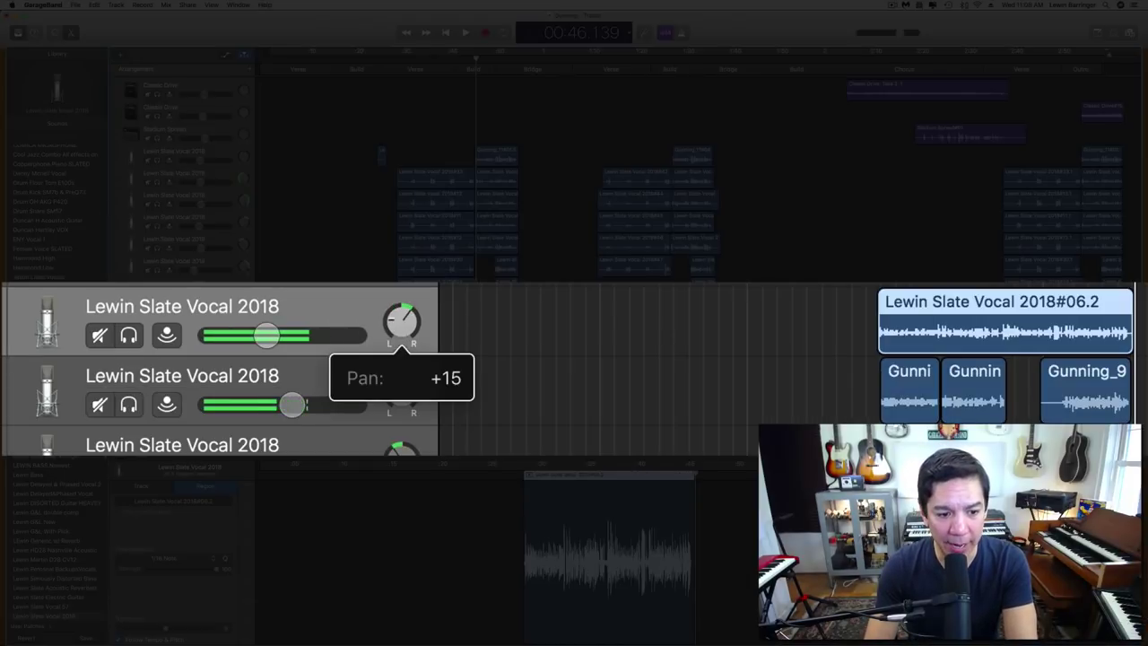
mouse_move(398, 395)
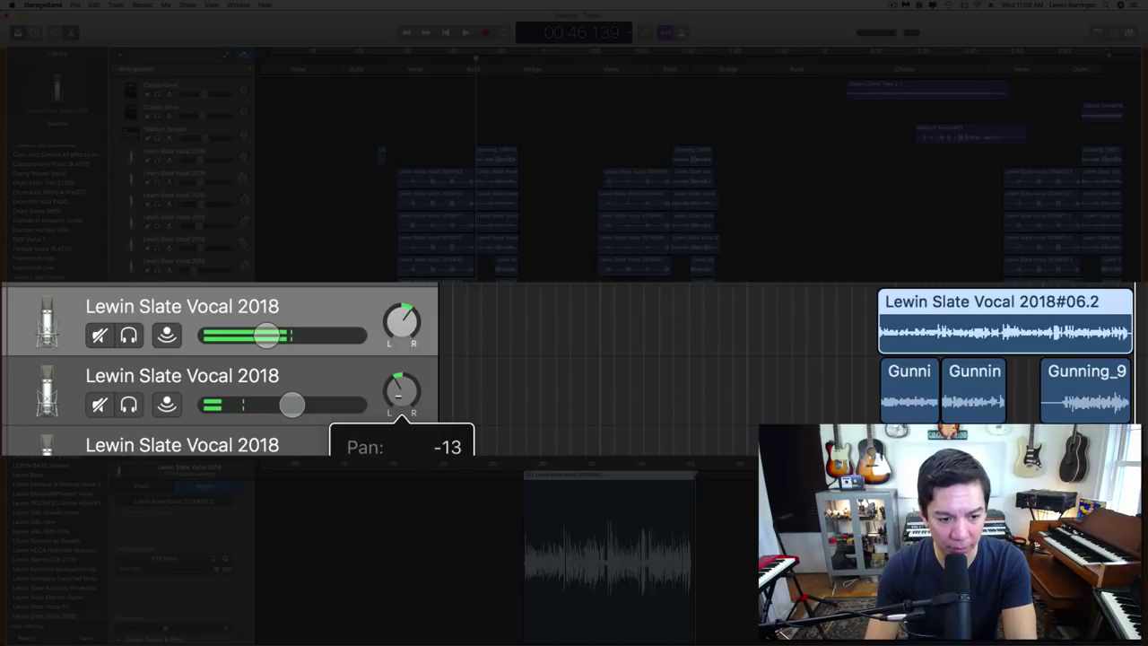
double_click(399, 394)
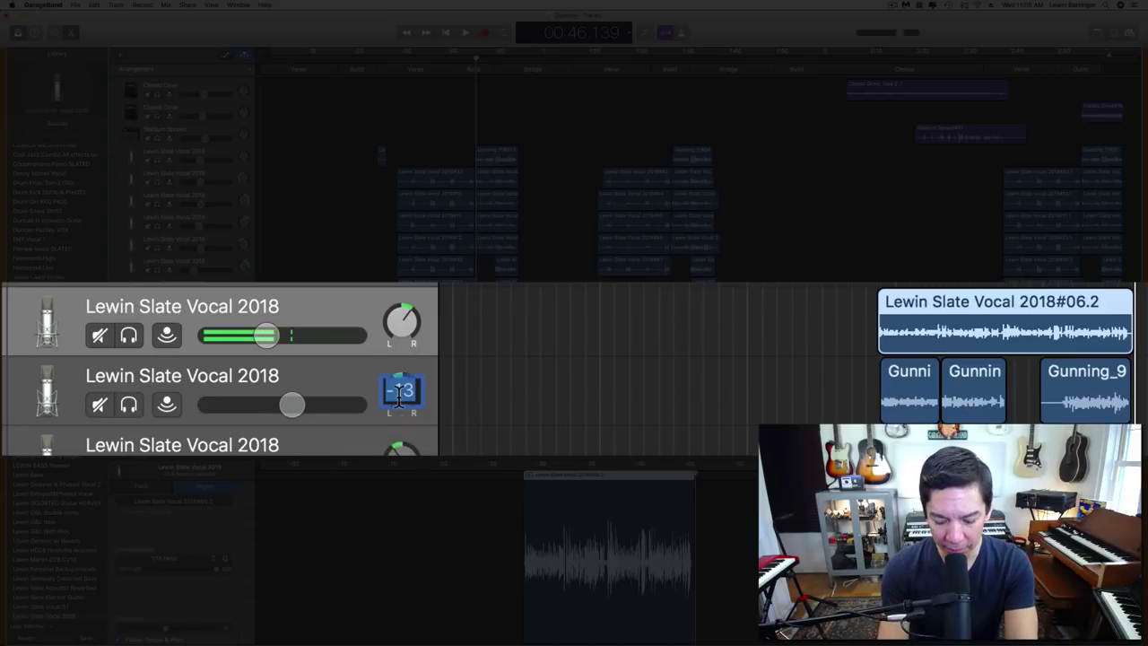
text(-18)
key(Return)
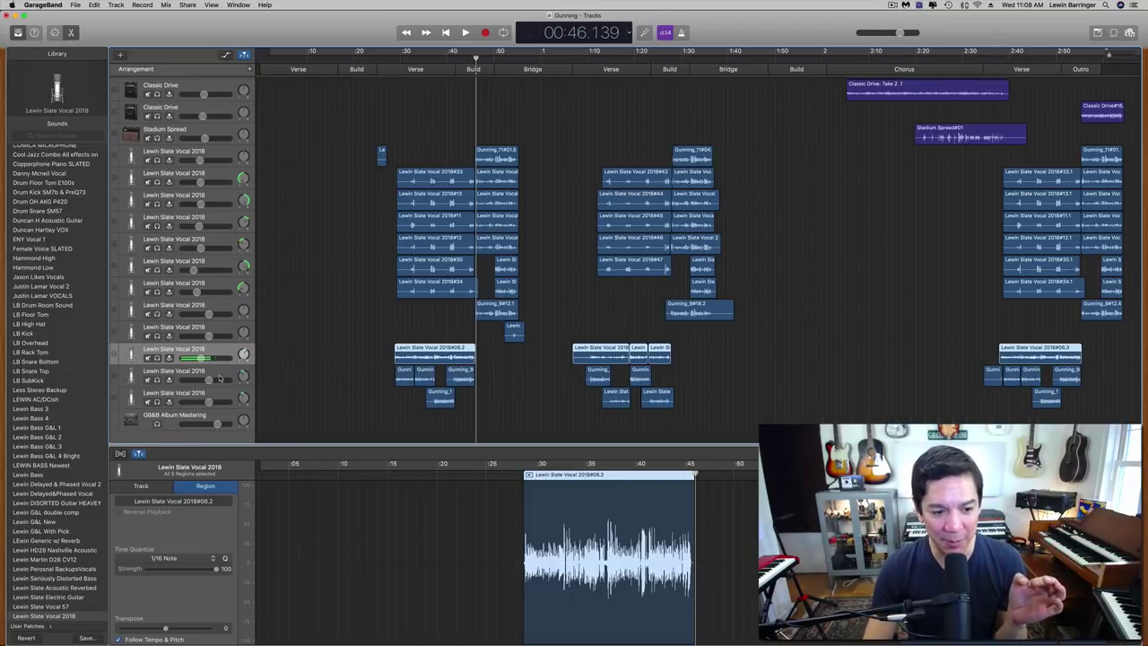
click(219, 379)
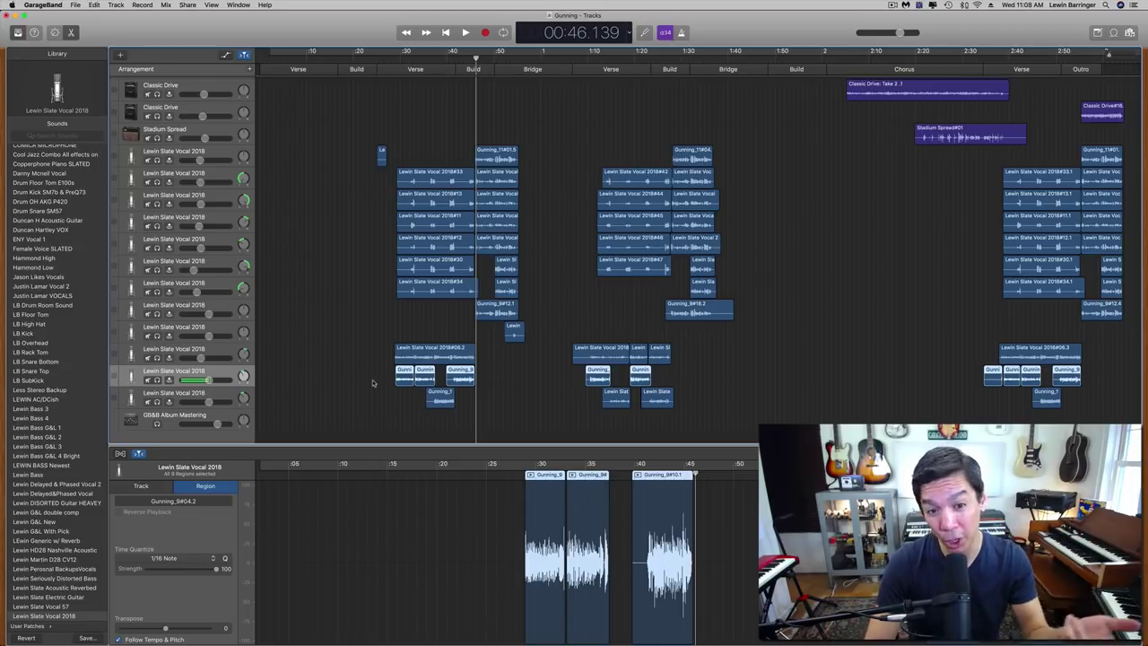
click(222, 352)
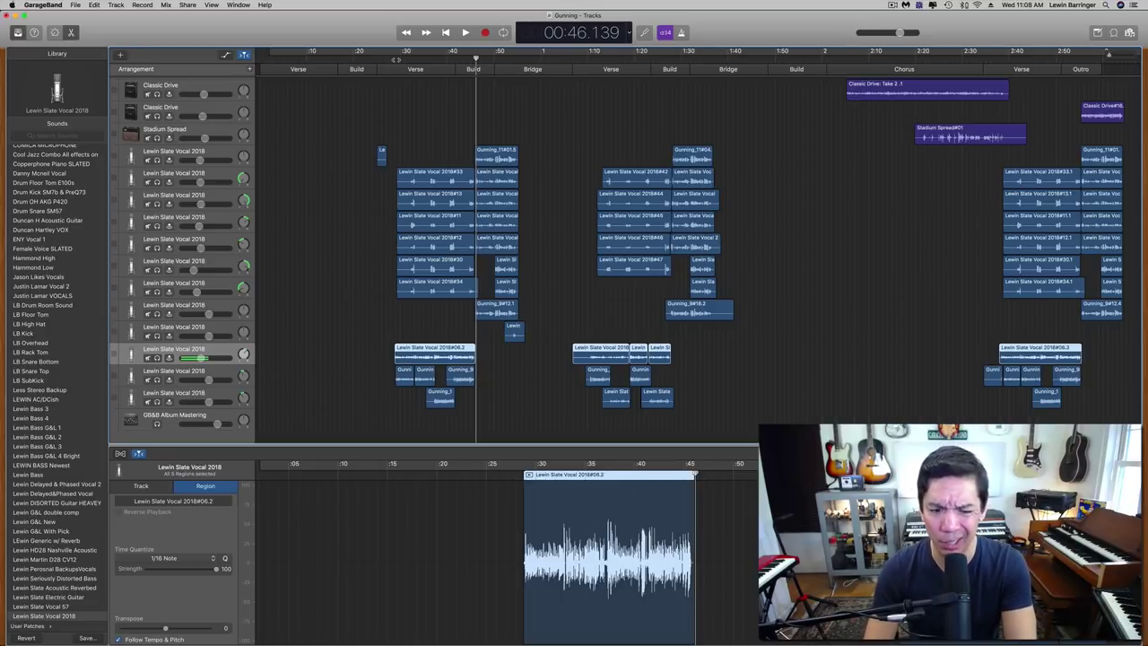
Play the full mix from about 44.8 seconds to hear the stacked vocals through the second Build
click(396, 59)
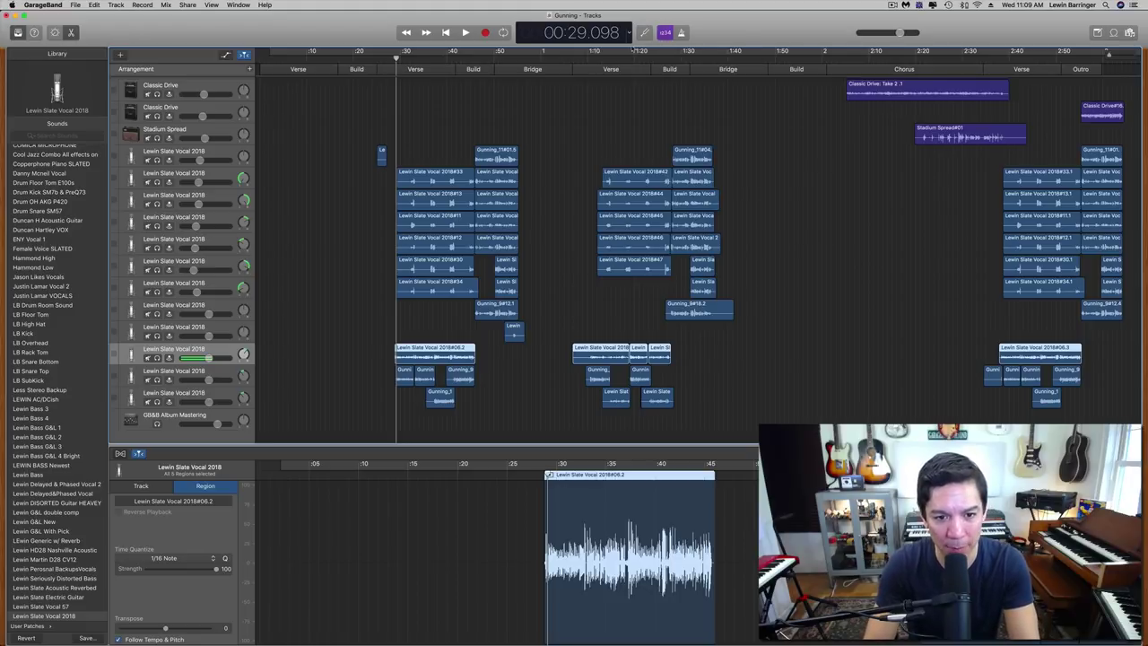
click(468, 61)
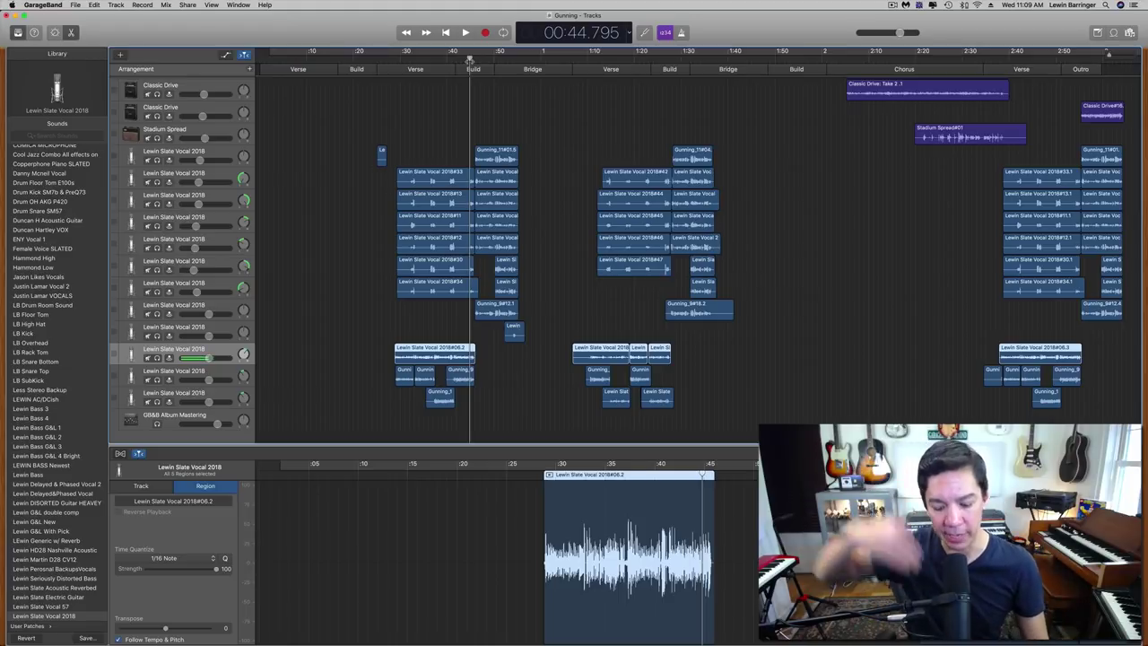
key(space)
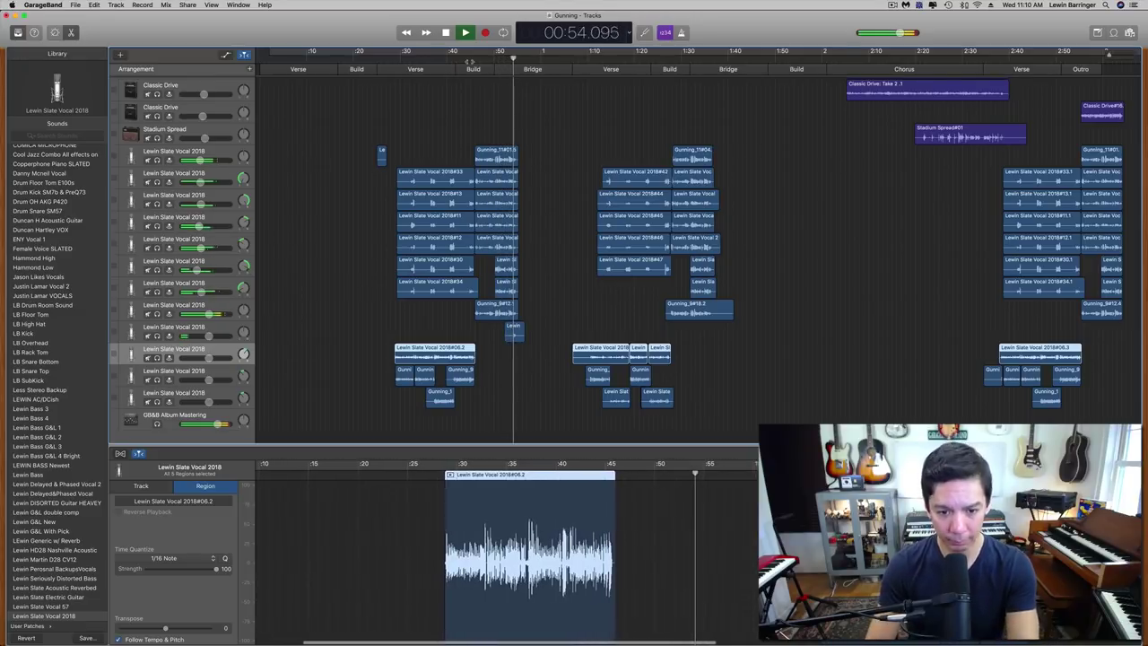
key(space)
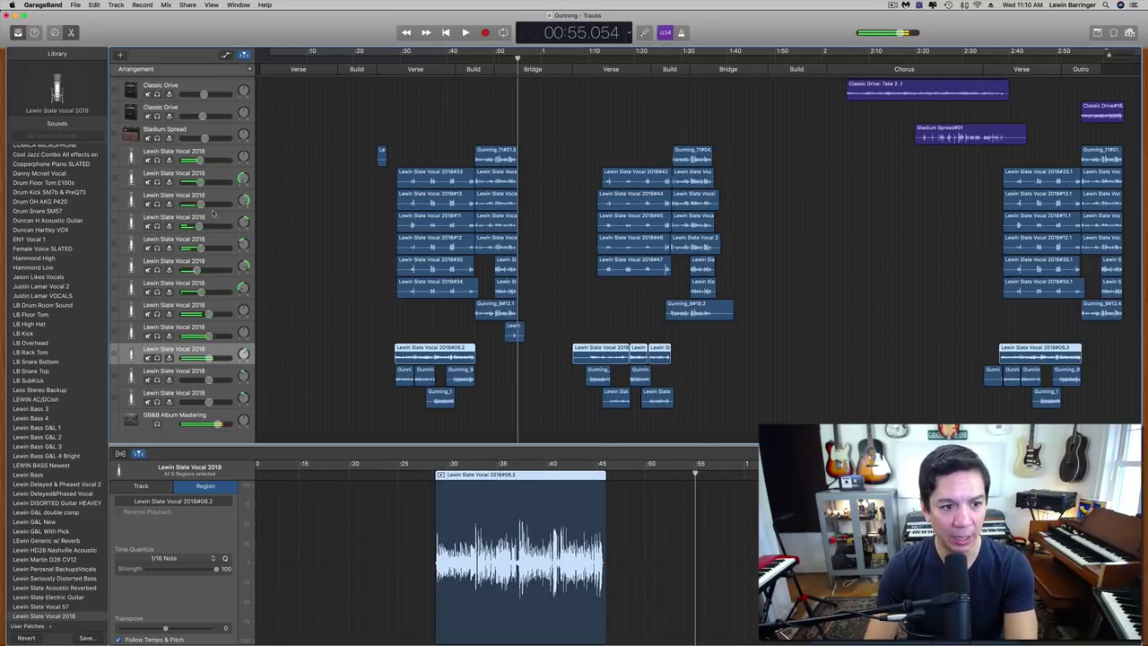
Solo the upper seven vocal tracks and play them from about 45.5 seconds to the end of the second Build
drag(157, 161, 157, 292)
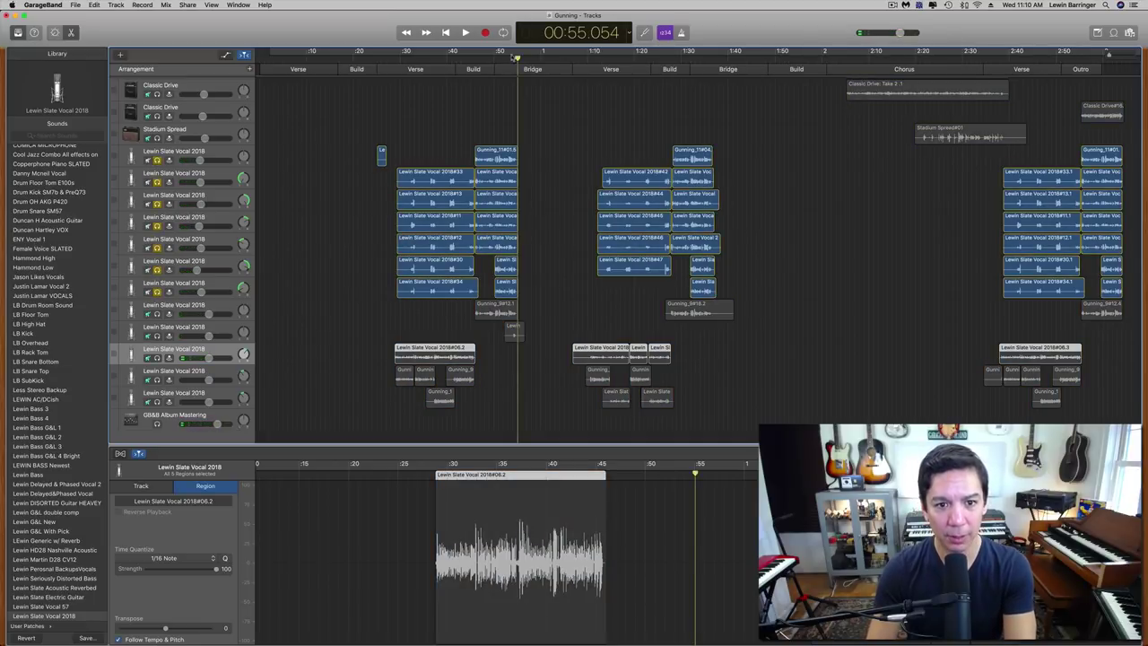
drag(517, 58, 478, 60)
key(space)
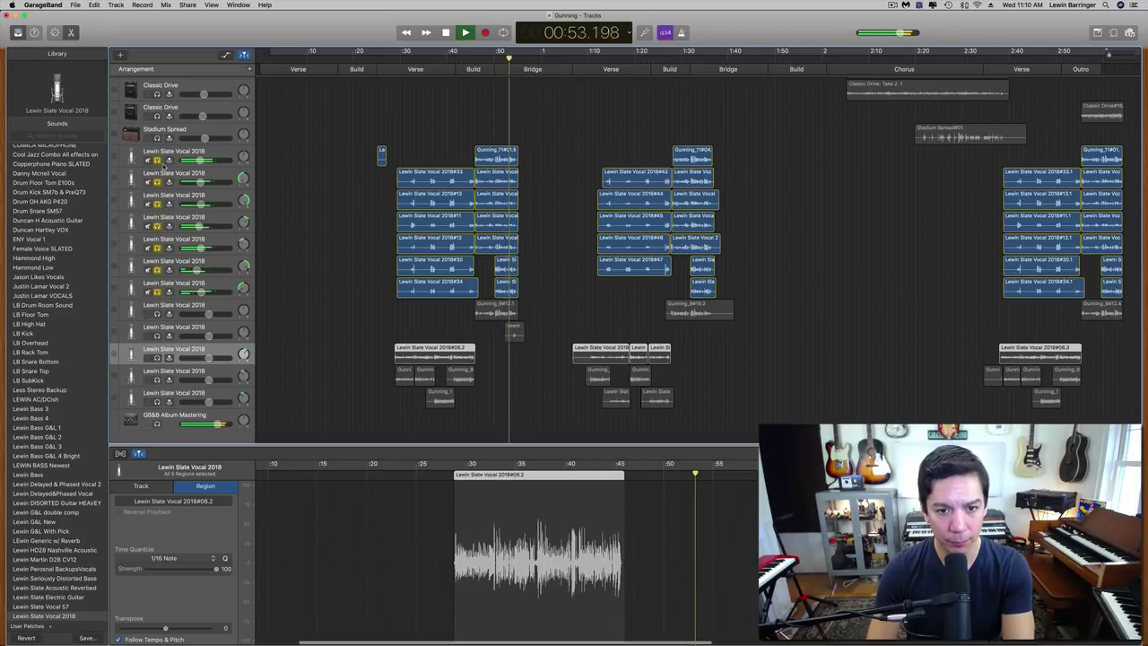
key(space)
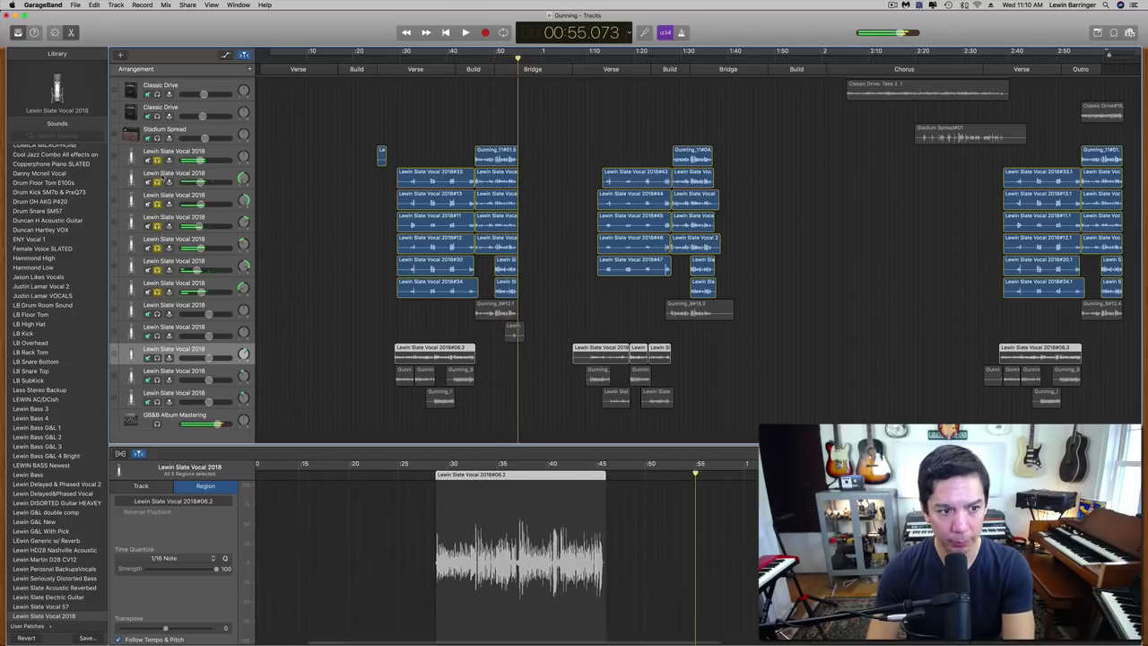
Clear the vocal solos, solo Heavy (Anders), Crunch Cab and the uppermost Classic Drive, and play them through the second Build
key(super+a)
scroll(338, 265, up, 5)
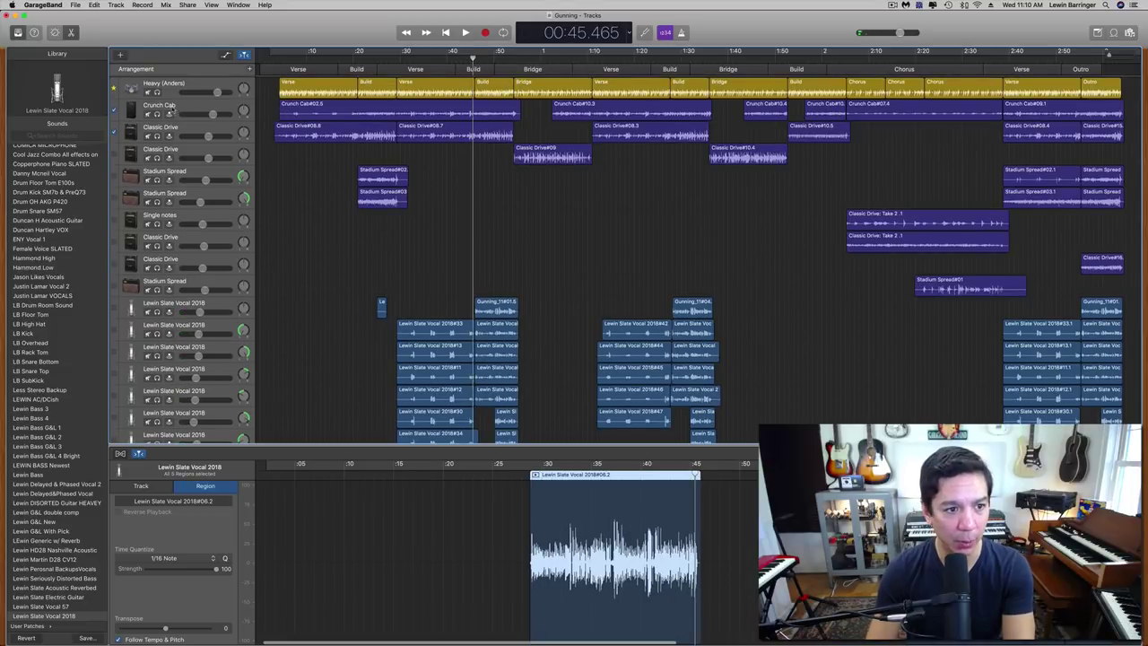
drag(157, 92, 157, 136)
key(space)
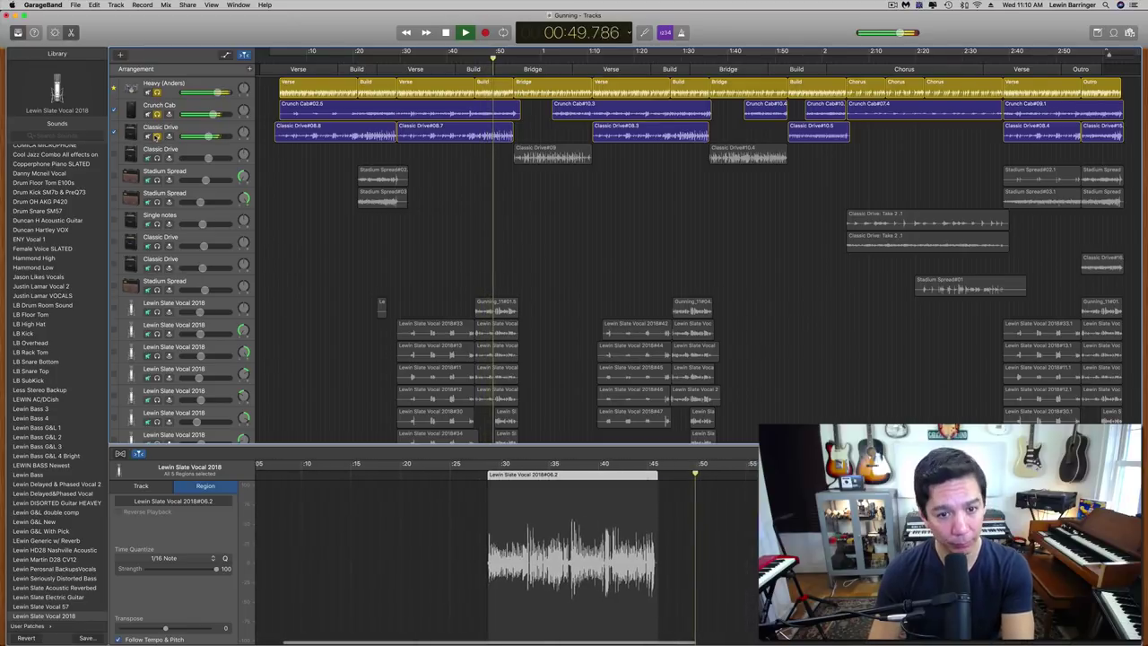
key(space)
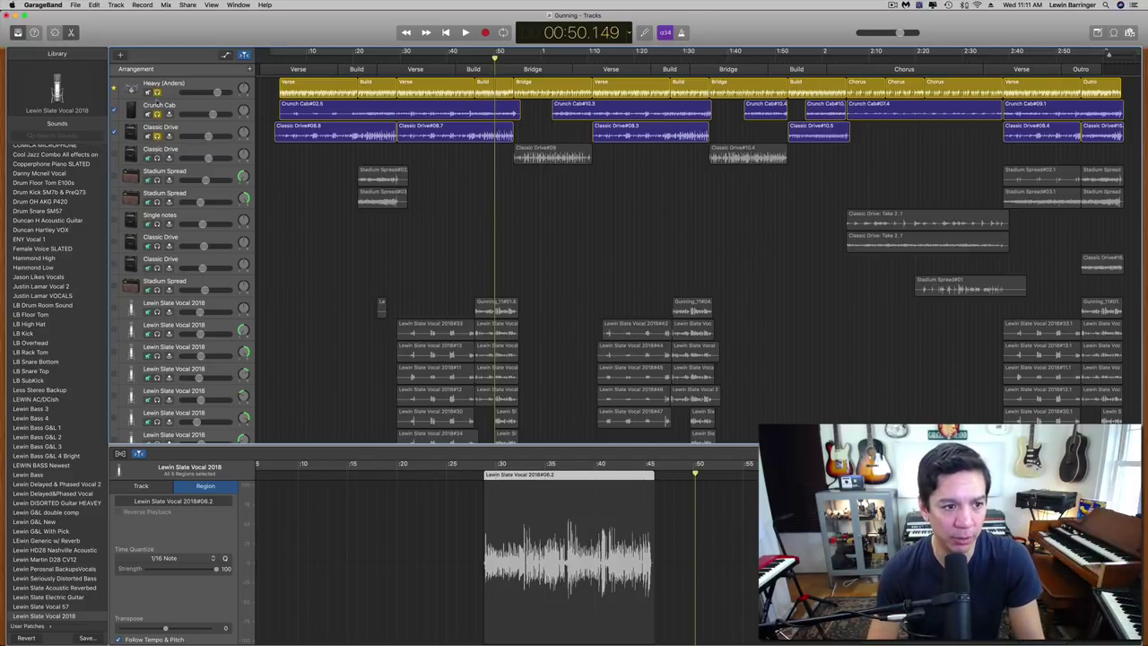
Clear the drum and guitar solos and play the full mix from about 17.9 seconds through the first Build
key(super+a)
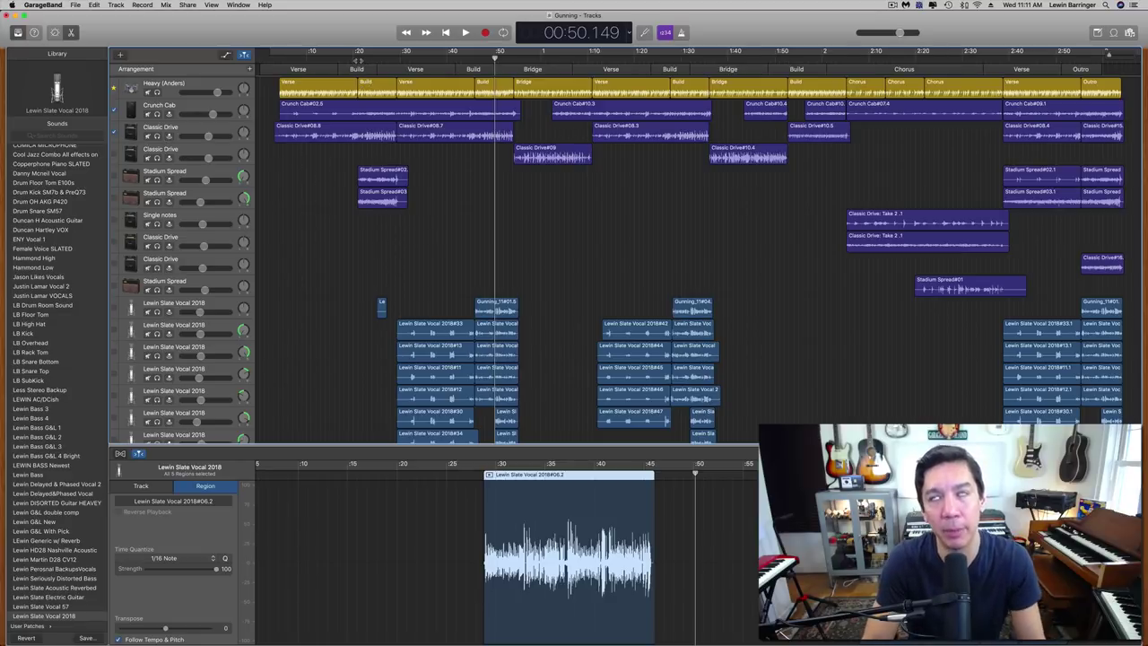
click(357, 59)
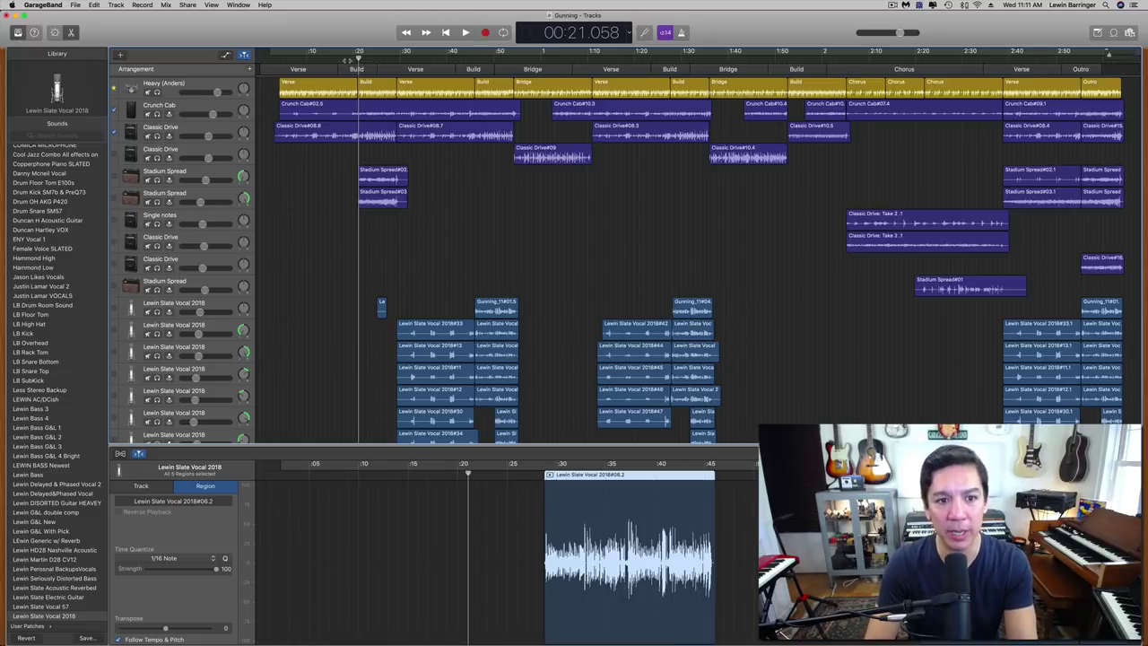
click(343, 59)
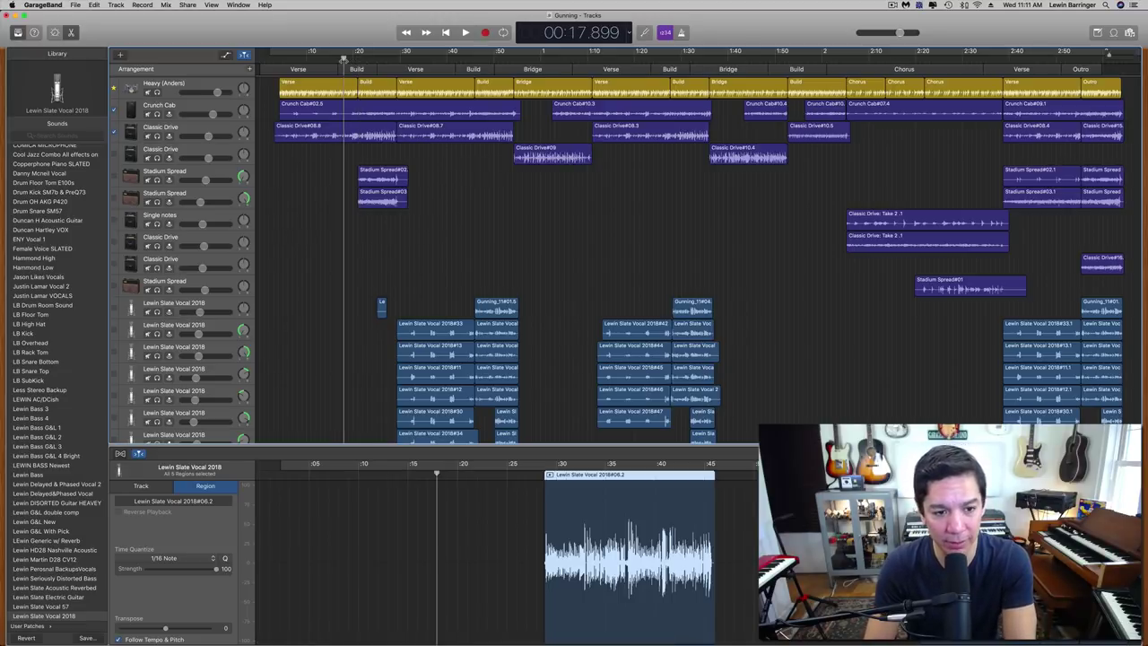
key(space)
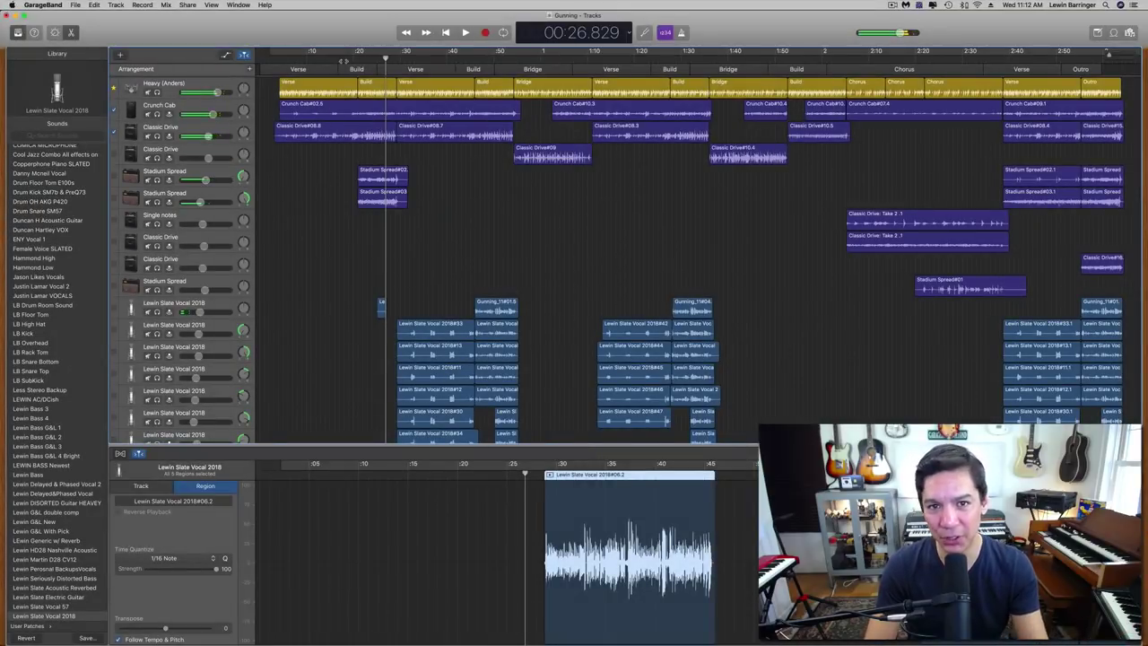
Place the playhead at the start of the last Verse and select both panned tracks' Stadium Spread regions in the last Verse and Outro
click(1005, 62)
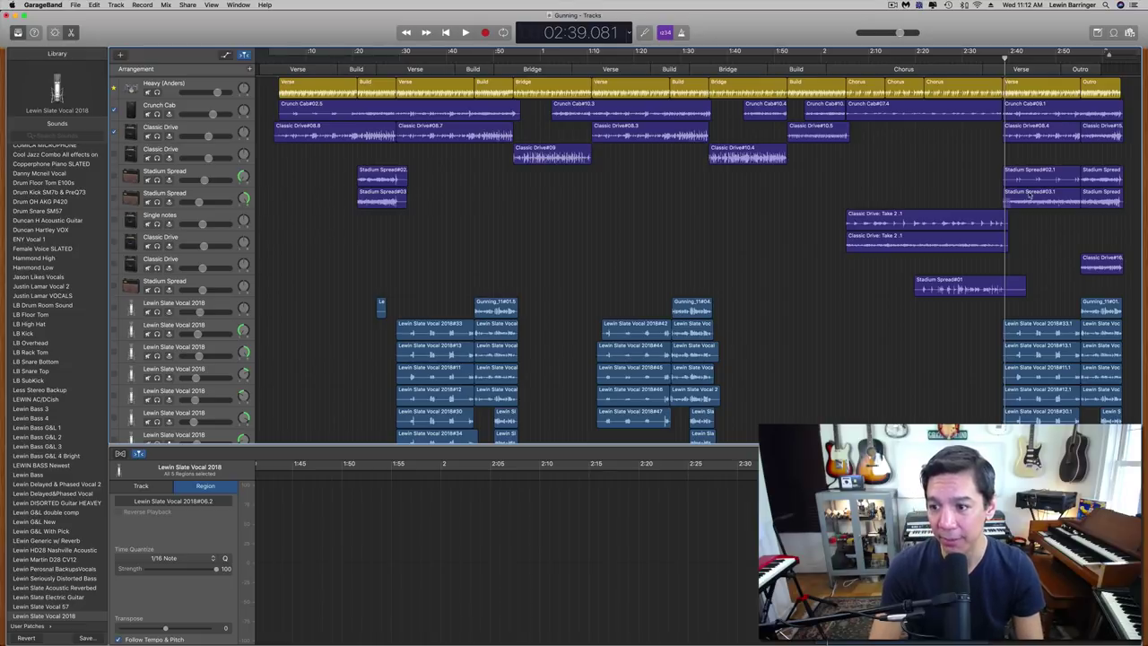
click(1089, 176)
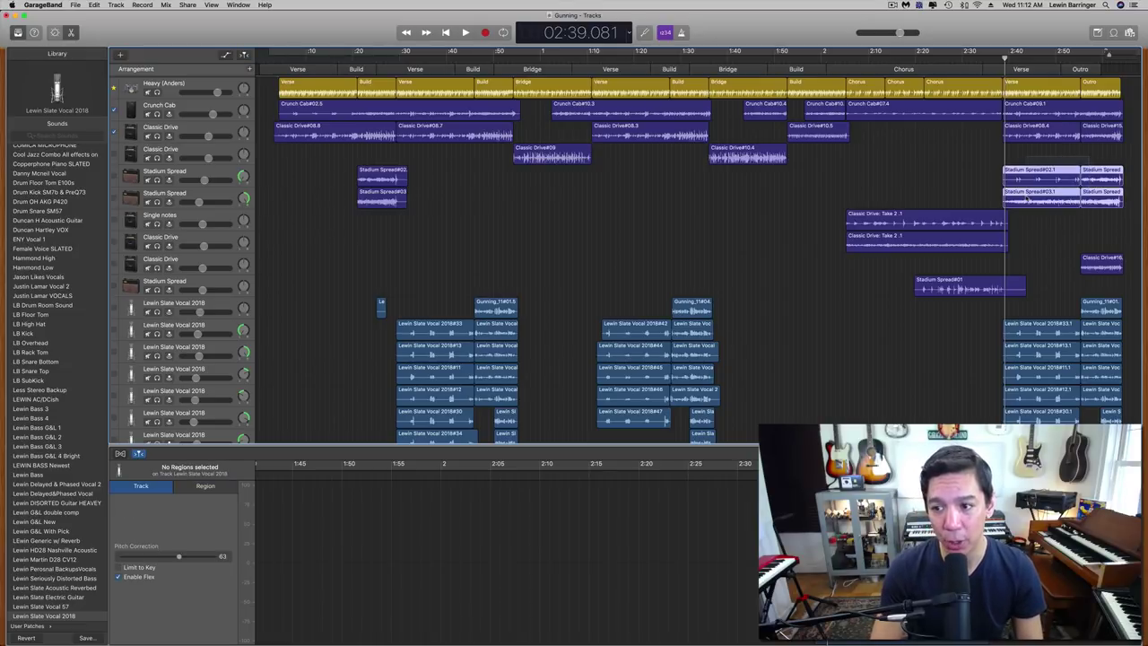
shift+click(1032, 175)
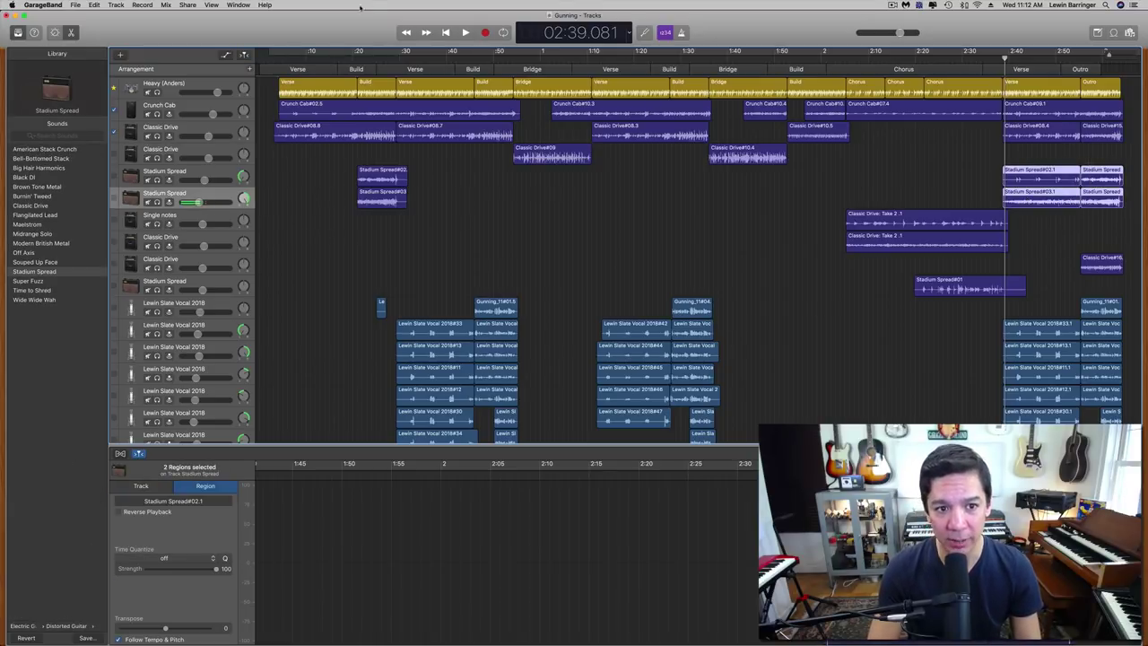